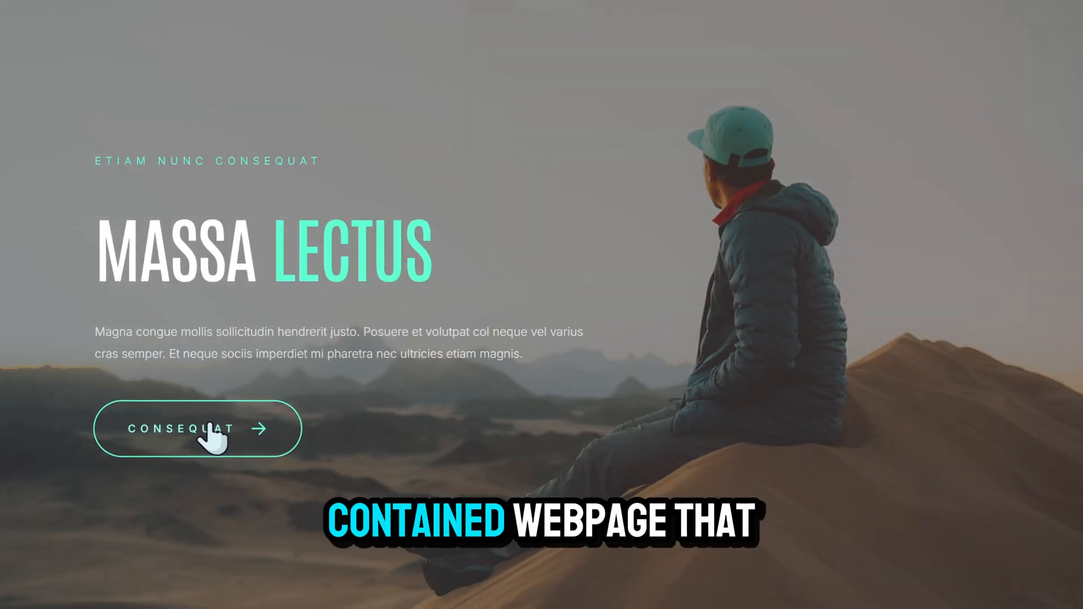
Look through the example web pages, reading the landing page design down through its text and image sections
scroll(936, 372, "down", 10)
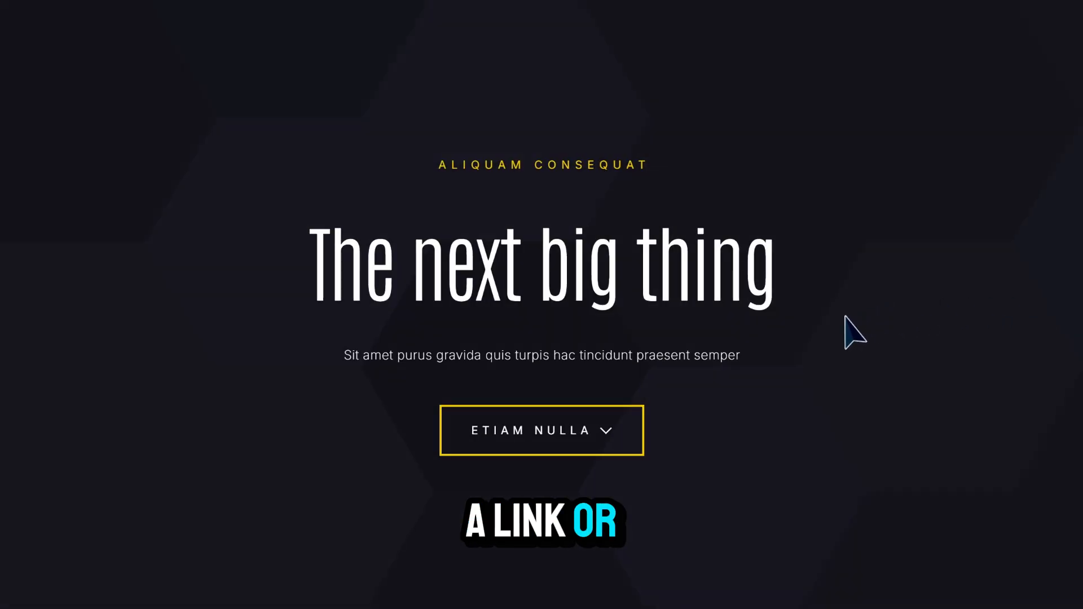
left_click(597, 448)
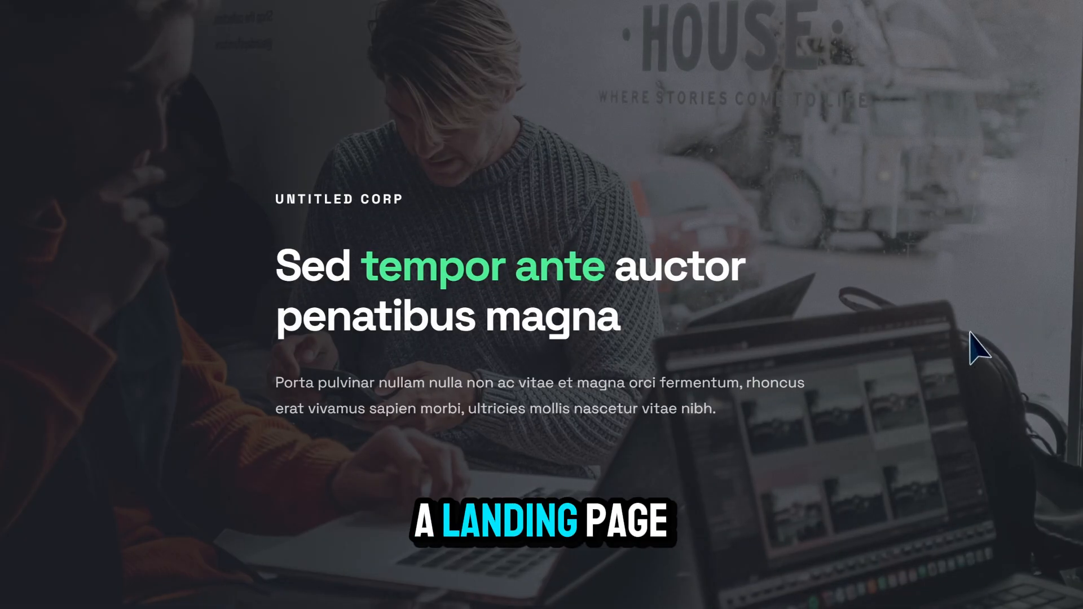
scroll(962, 334, "down", 10)
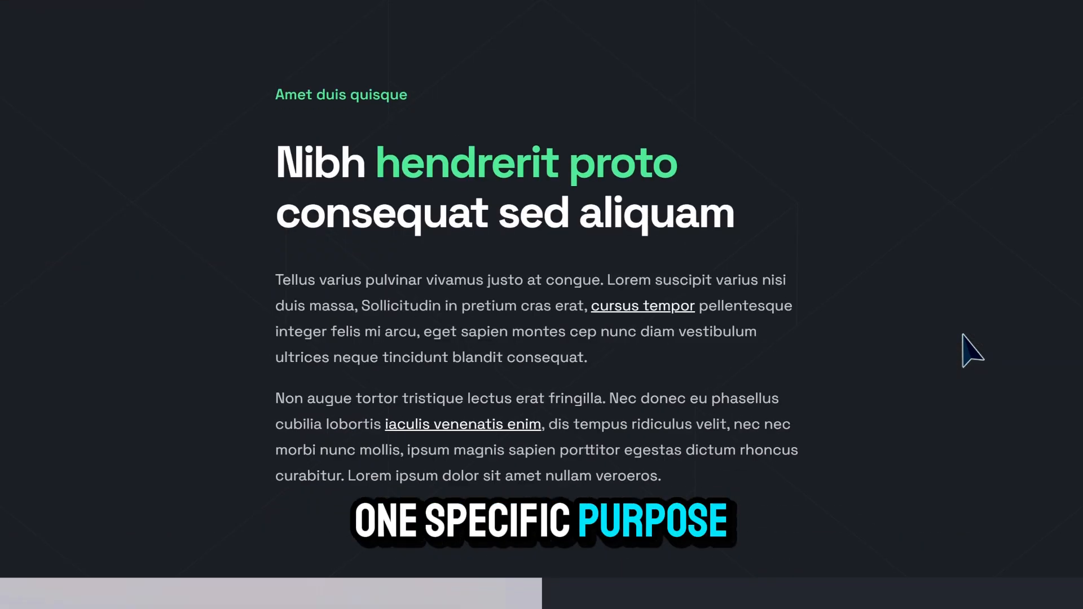
scroll(963, 335, "down", 8)
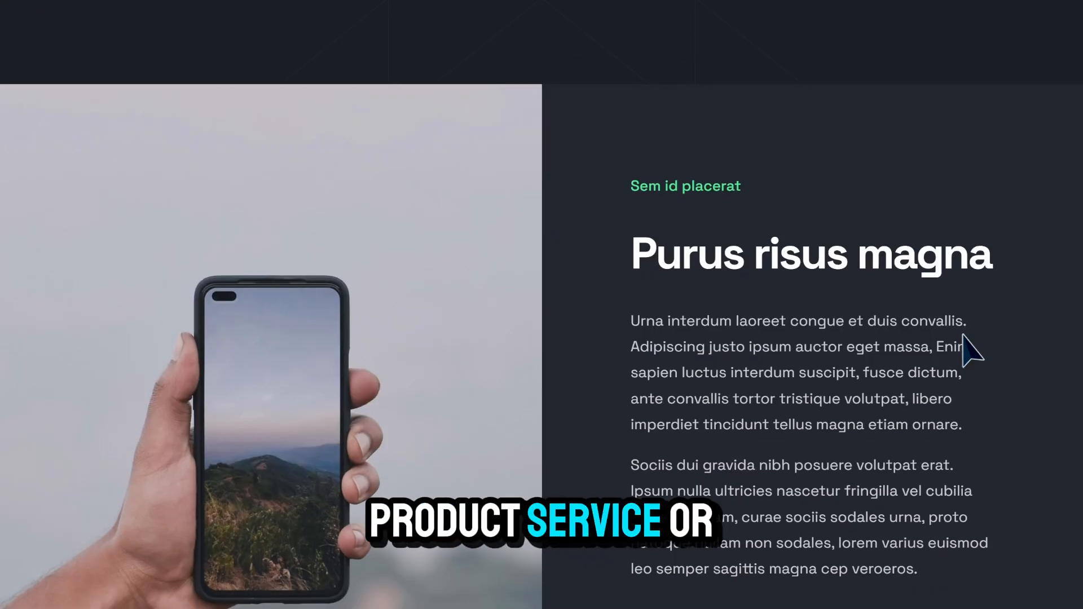
scroll(966, 349, "down", 5)
scroll(916, 397, "down", 8)
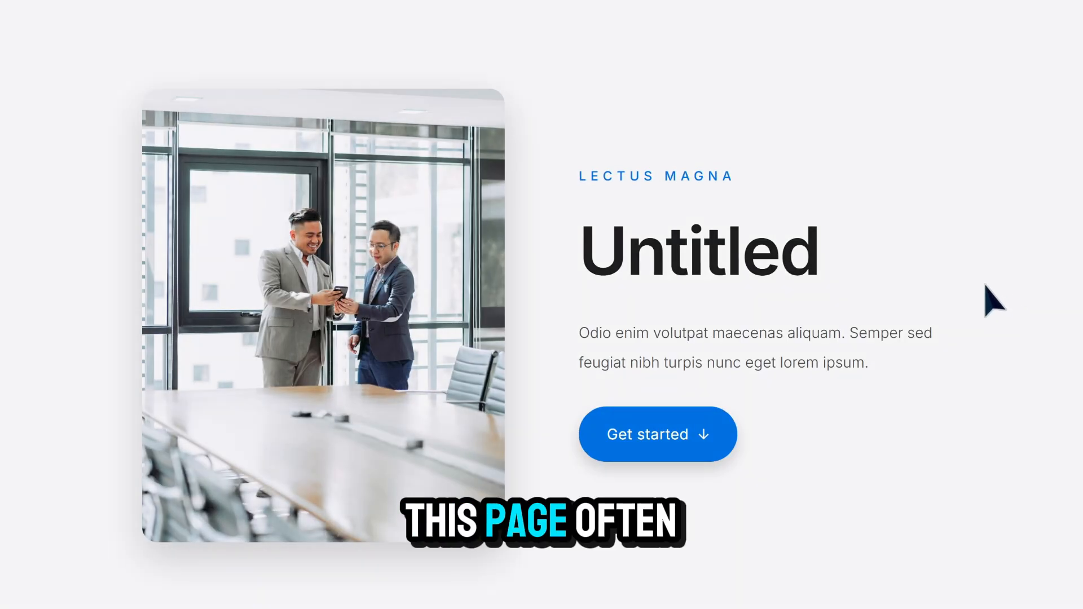
Follow the Get started link on the business demo page and examine its product images and pricing sections
left_click(679, 449)
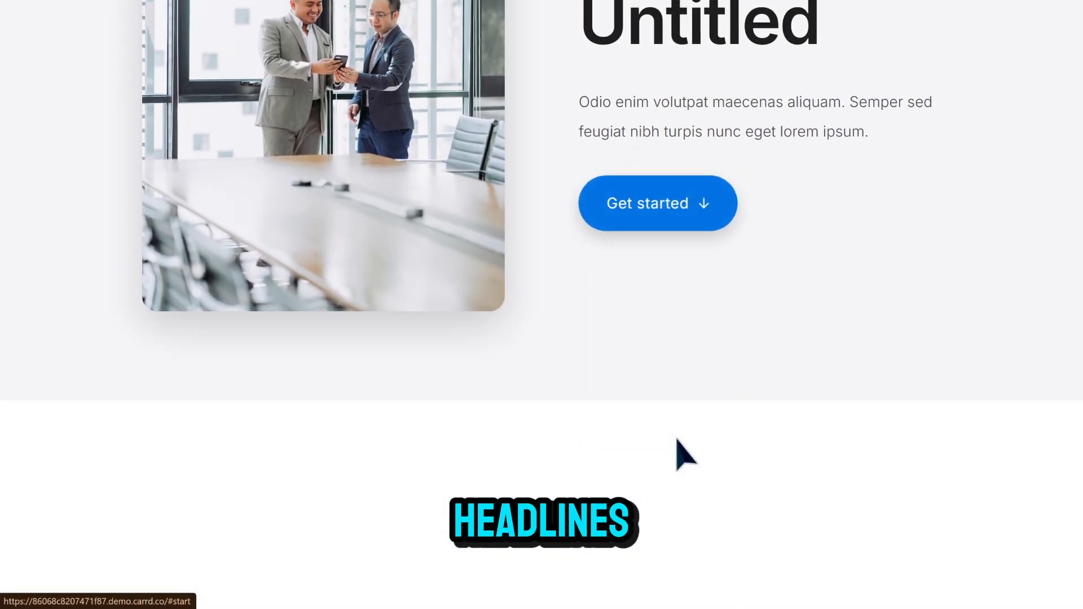
scroll(674, 453, "down", 4)
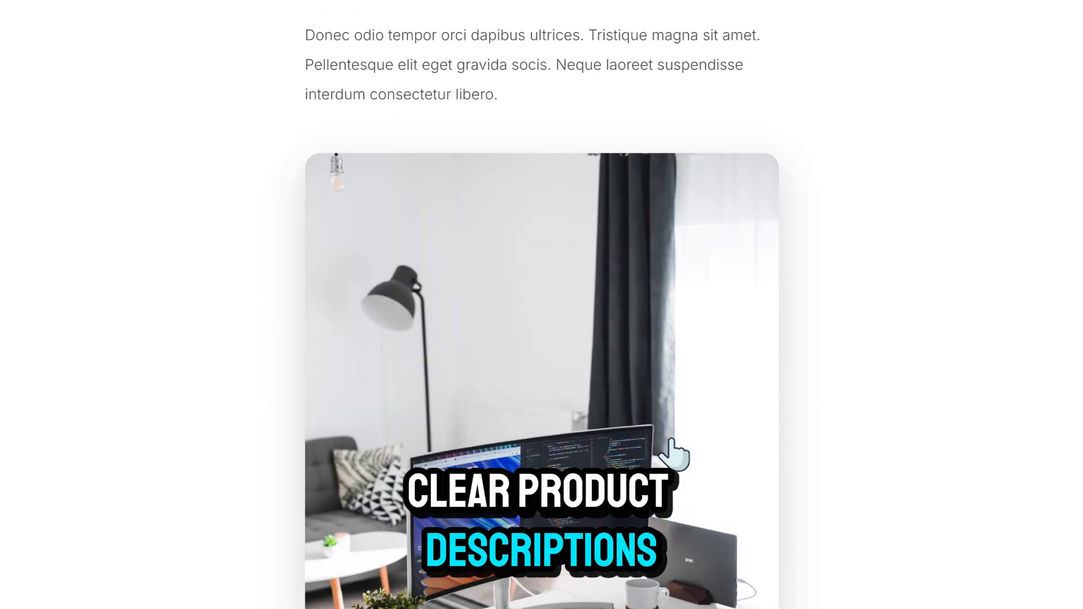
scroll(674, 454, "down", 20)
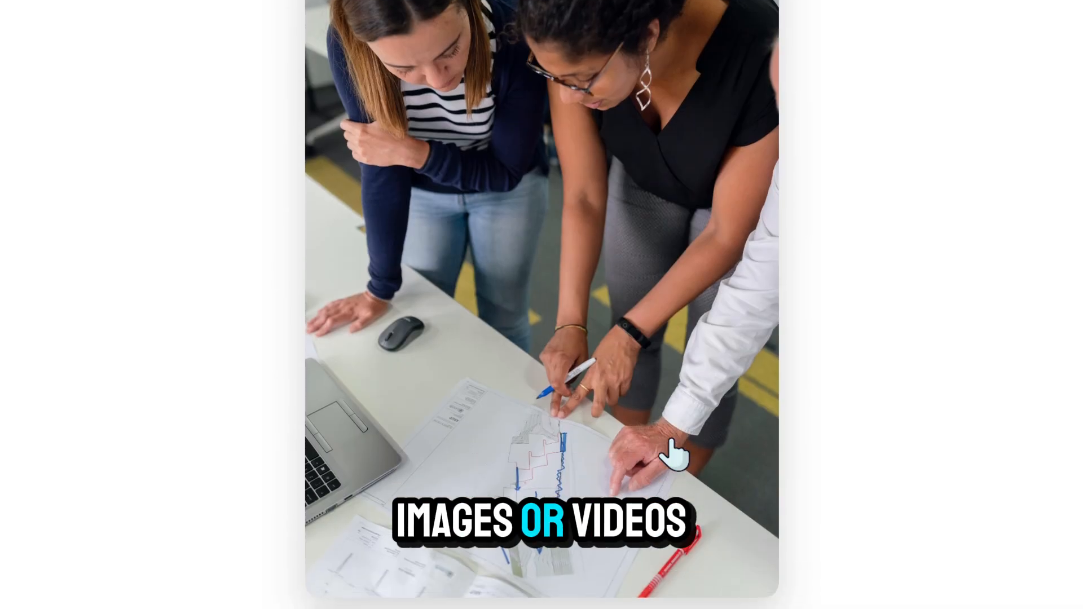
scroll(674, 455, "down", 15)
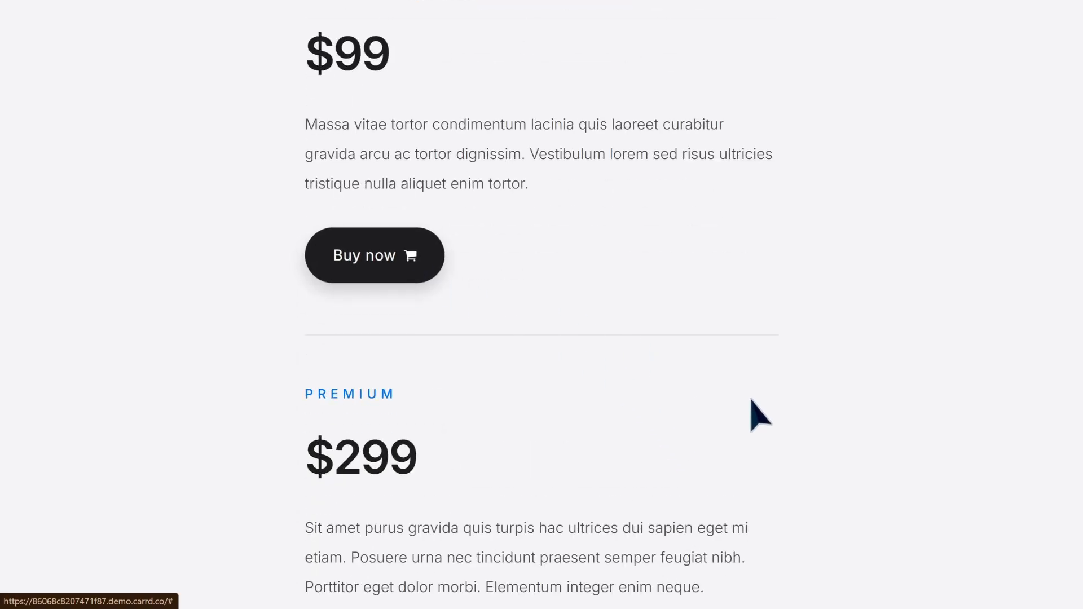
scroll(758, 414, "down", 6)
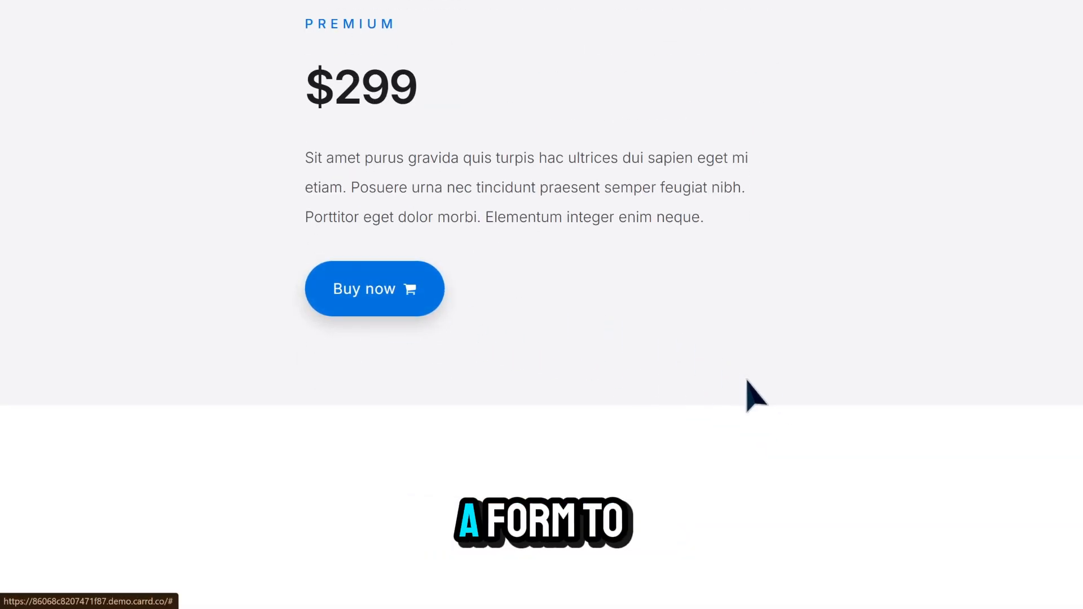
scroll(755, 397, "up", 2)
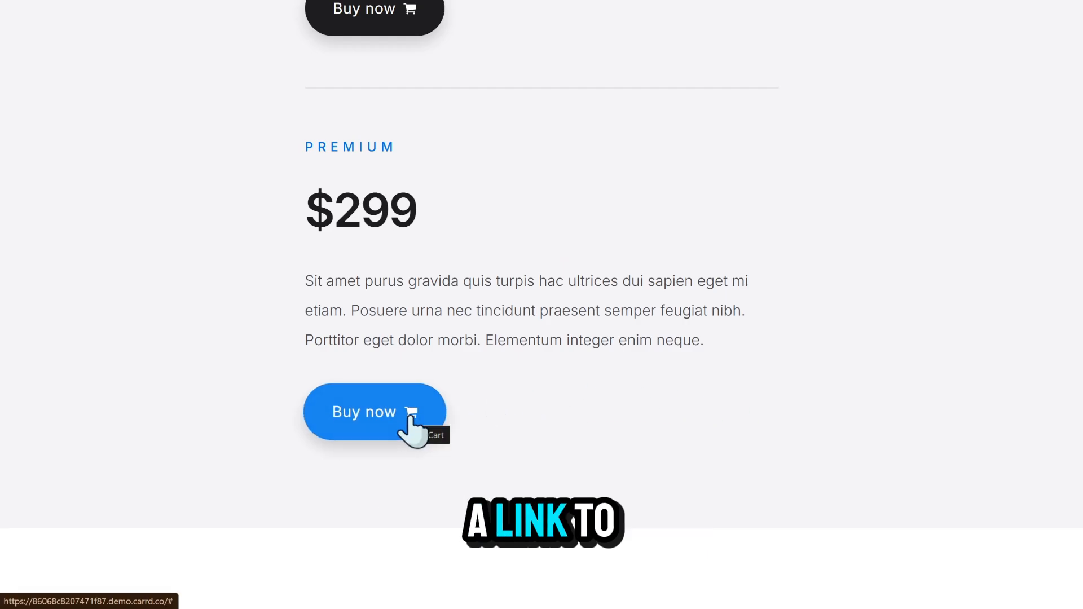
scroll(729, 495, "up", 8)
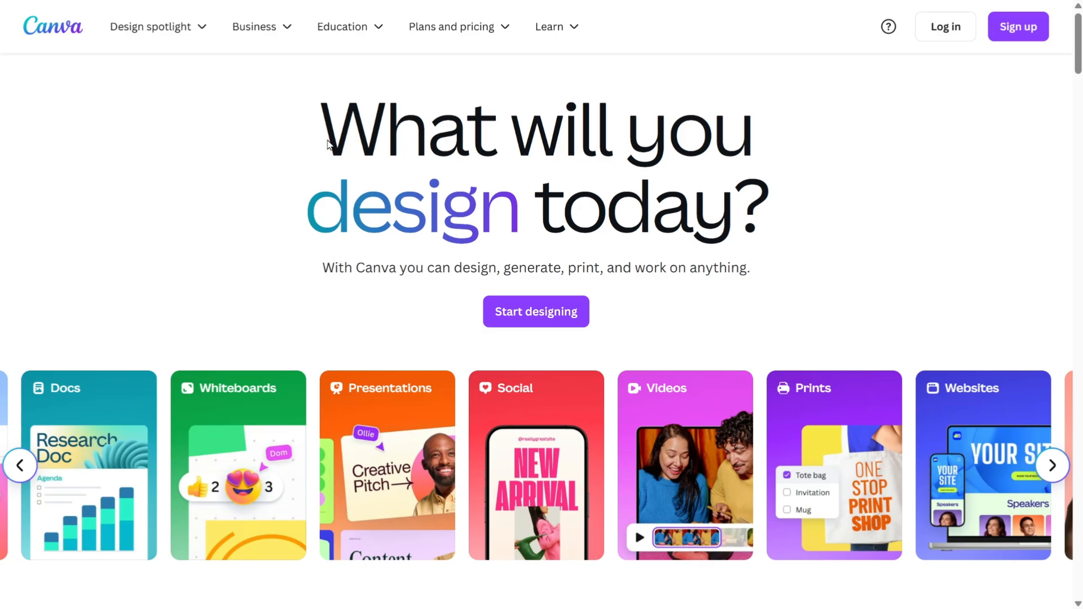
Examine the Canva homepage from its main headline down past the Free, Pro and Teams plans
left_click_drag(321, 120, 773, 206)
left_click(824, 240)
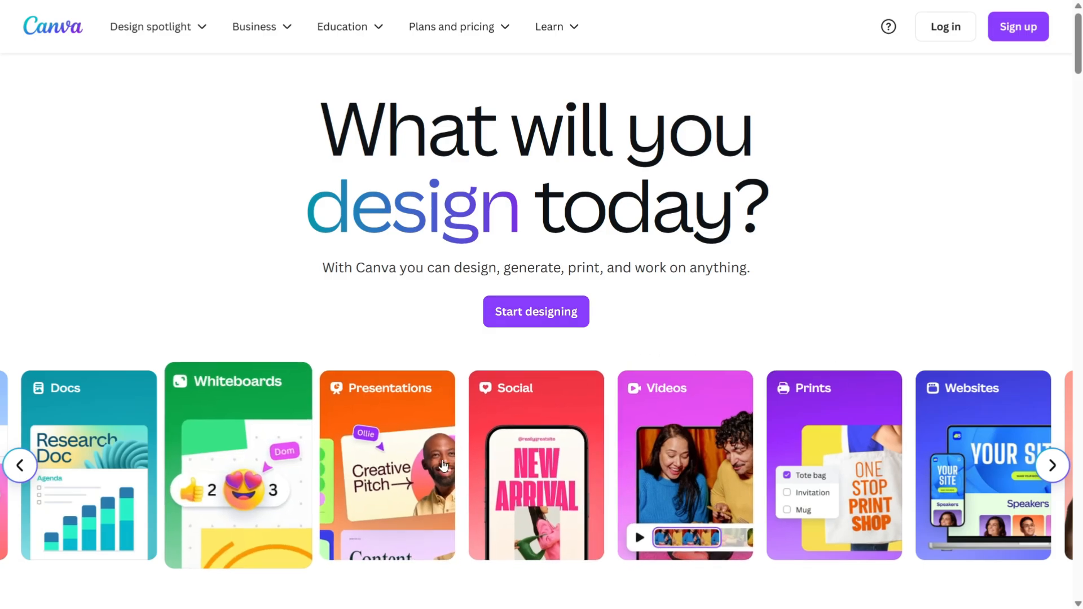
scroll(975, 337, "down", 1)
scroll(975, 337, "down", 12)
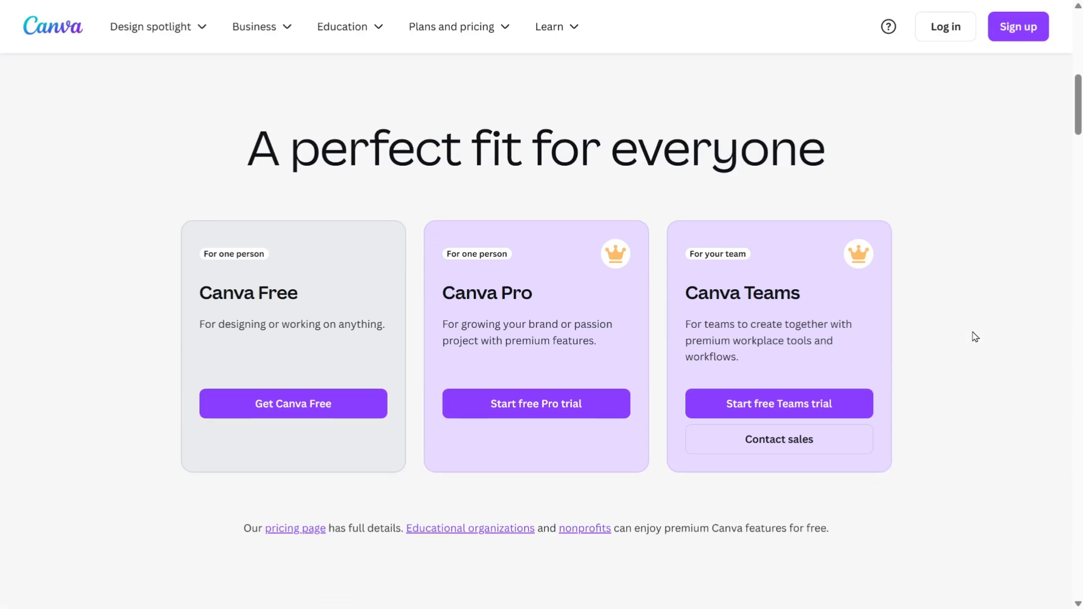
scroll(975, 337, "down", 8)
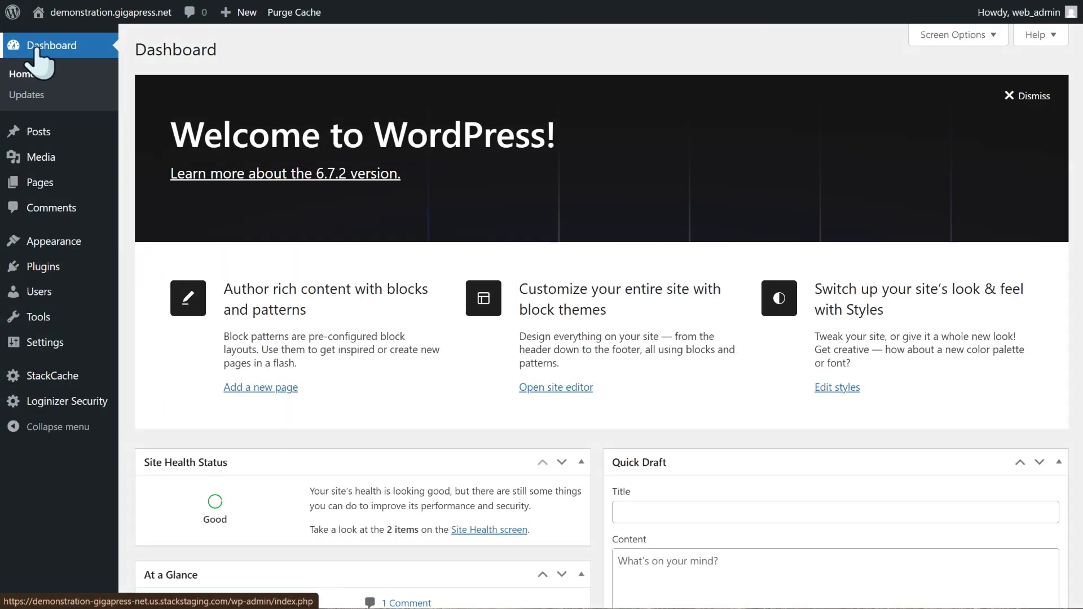
In the WordPress dashboard, search the new plugins for "elementor"
mouse_move(57, 269)
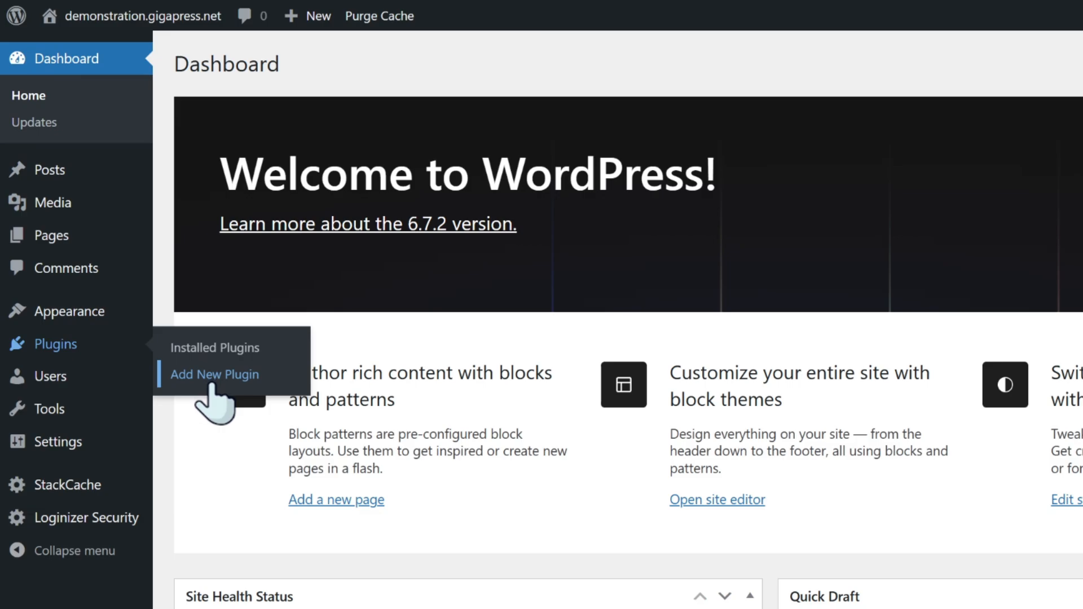
left_click(212, 380)
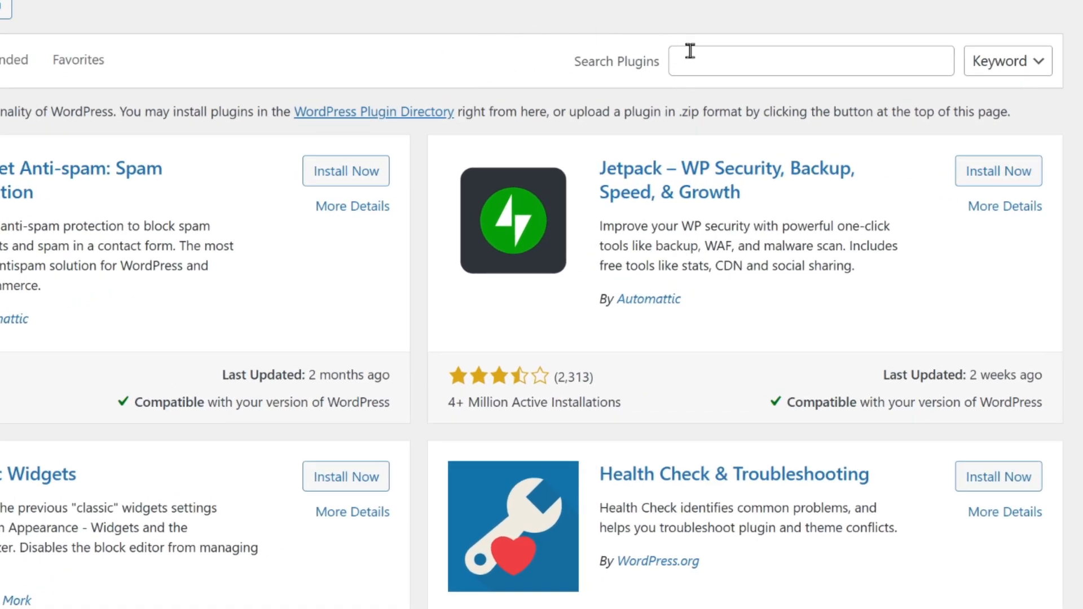
left_click(705, 63)
type("elementor")
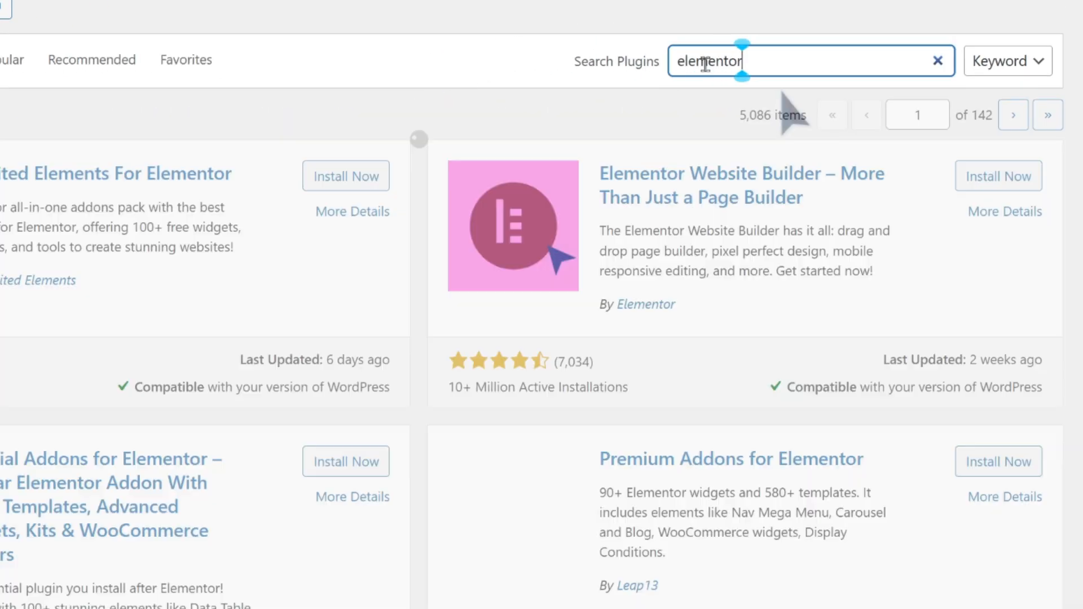
Install and activate the Elementor Website Builder plugin from its details
left_click(749, 198)
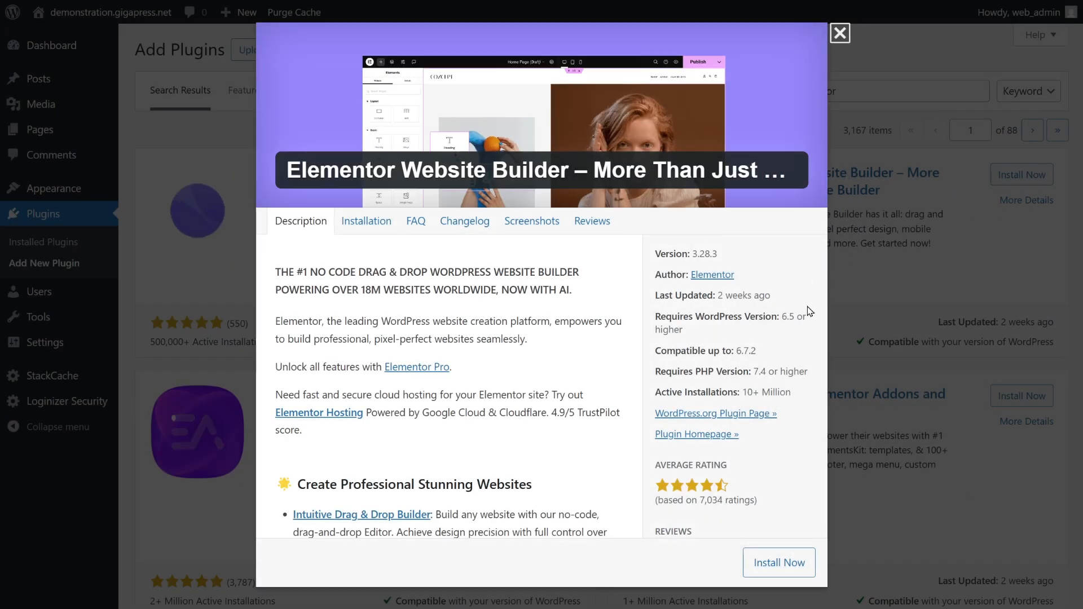
left_click(767, 563)
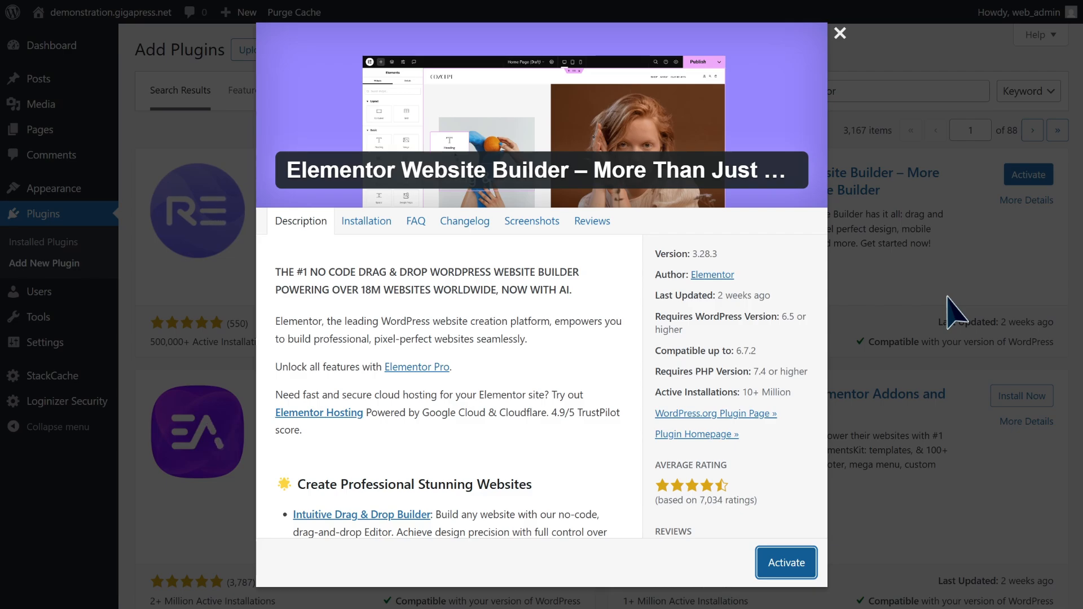
left_click(786, 562)
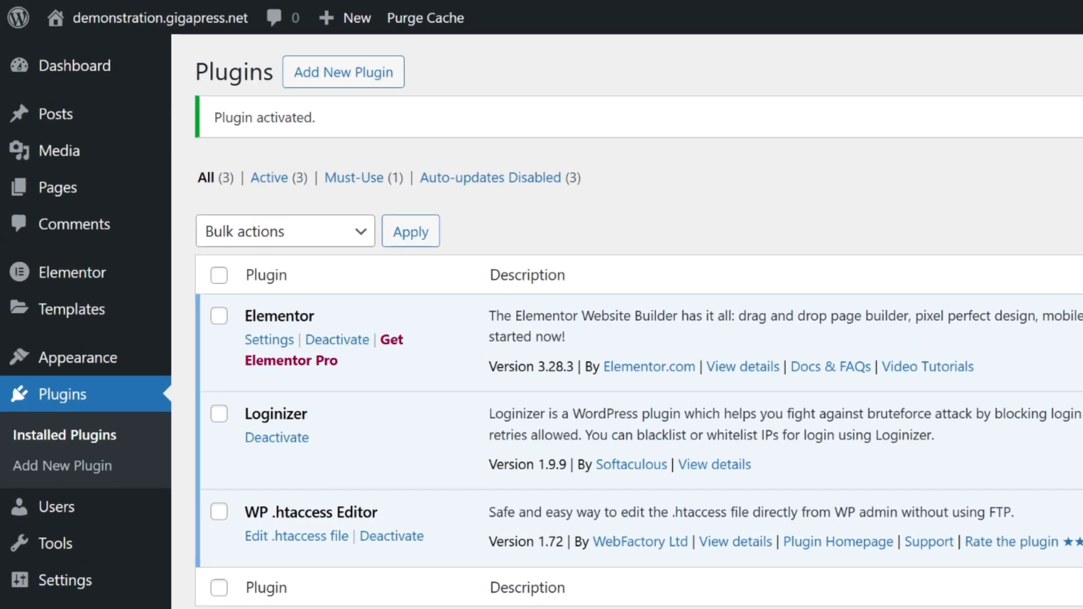
Create a new Elementor template of type Page named "Sample Page"
mouse_move(49, 312)
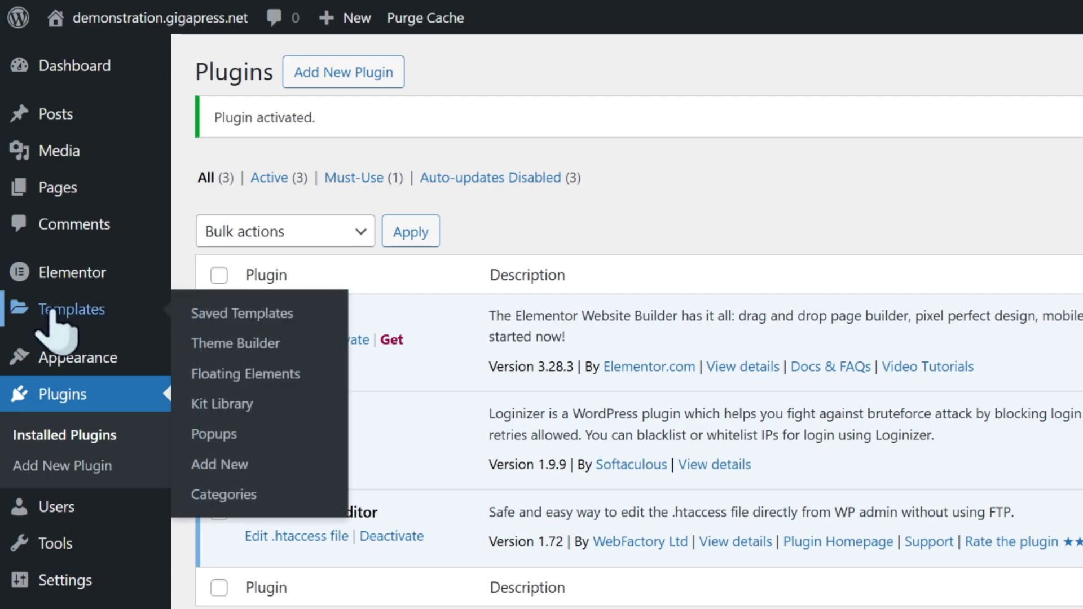
left_click(221, 470)
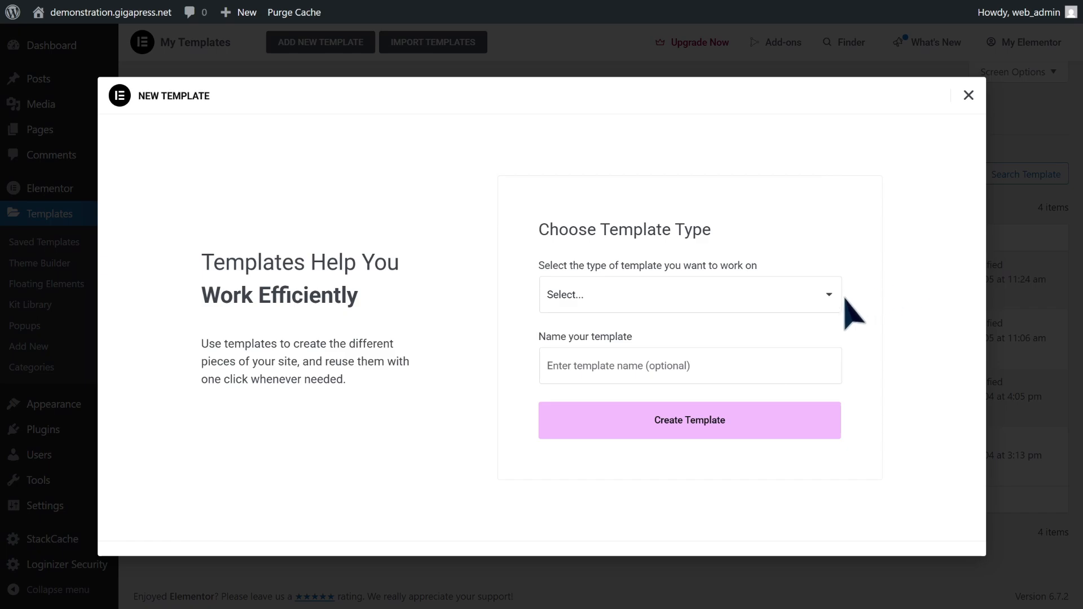
left_click(823, 300)
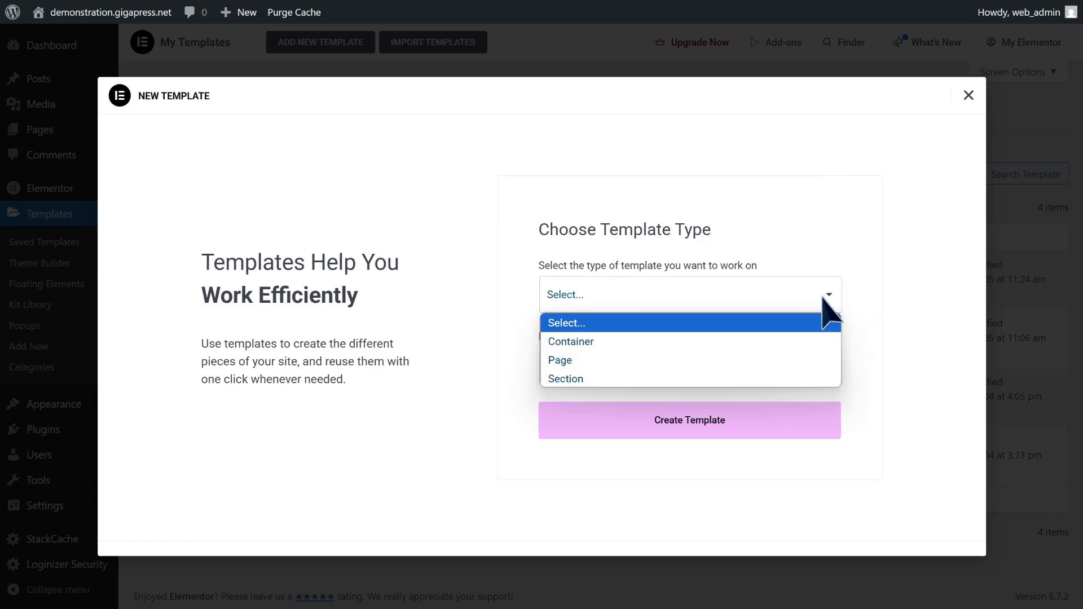
left_click(744, 360)
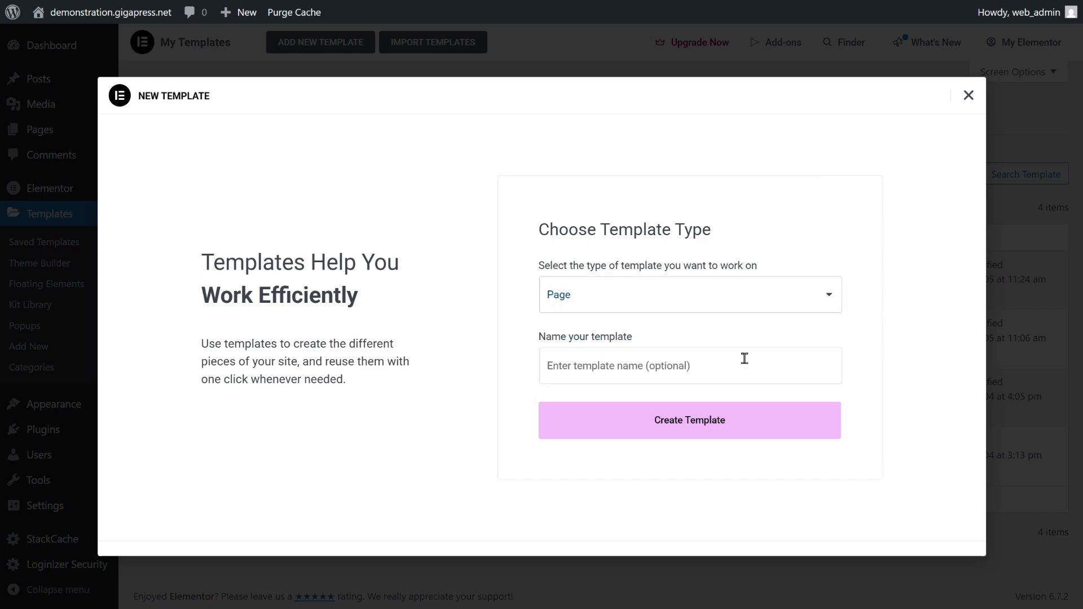
type("Sample Page")
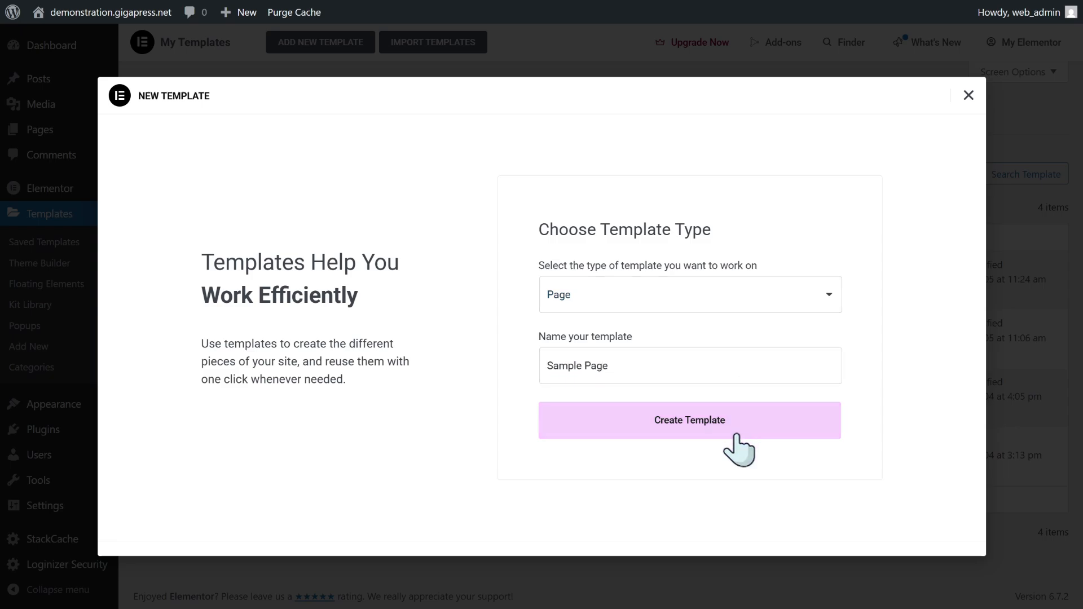
left_click(736, 437)
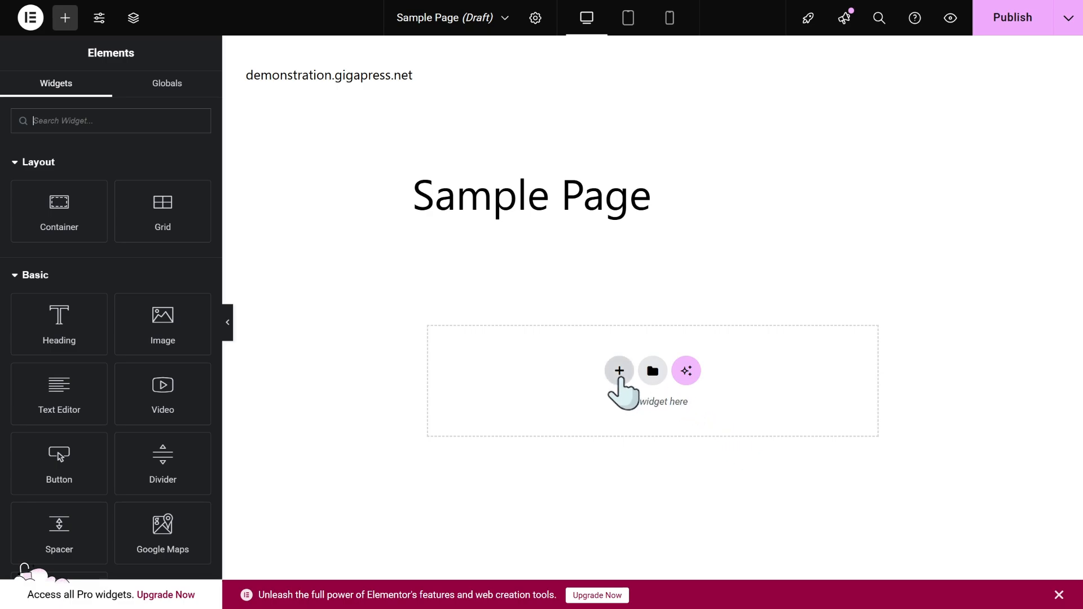
Try out the layout choices by placing a Grid container on the page, and delete it
left_click(619, 371)
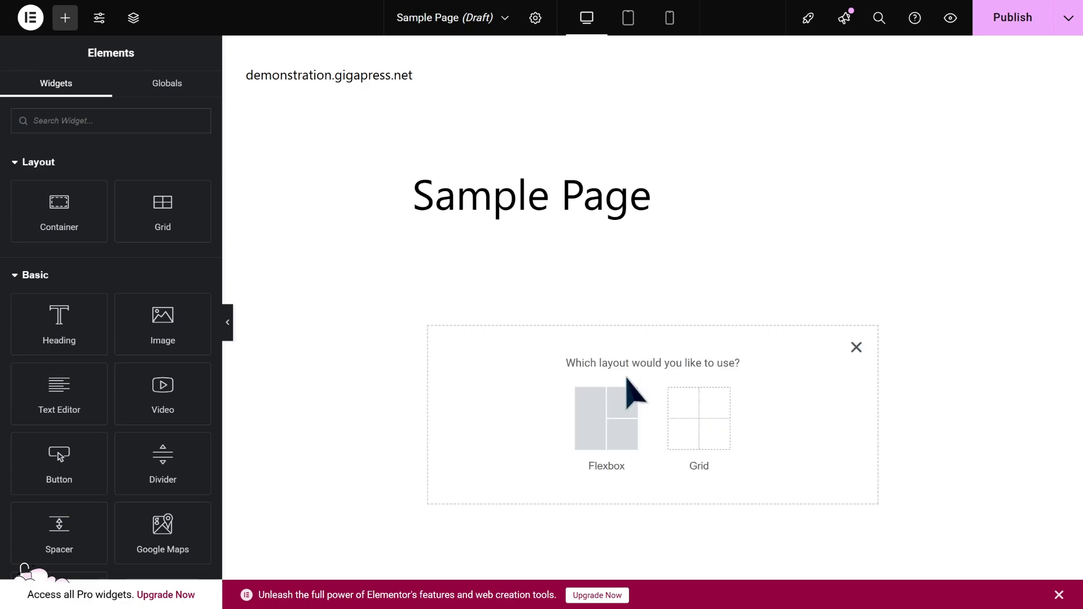
left_click(609, 415)
left_click(566, 405)
left_click_drag(164, 228, 643, 299)
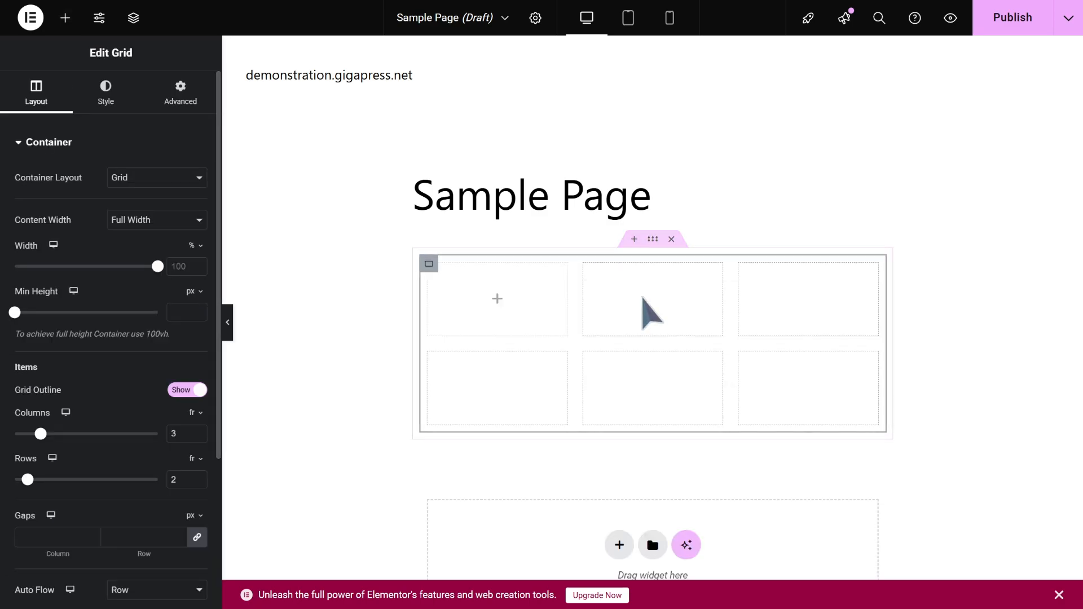
key("Delete")
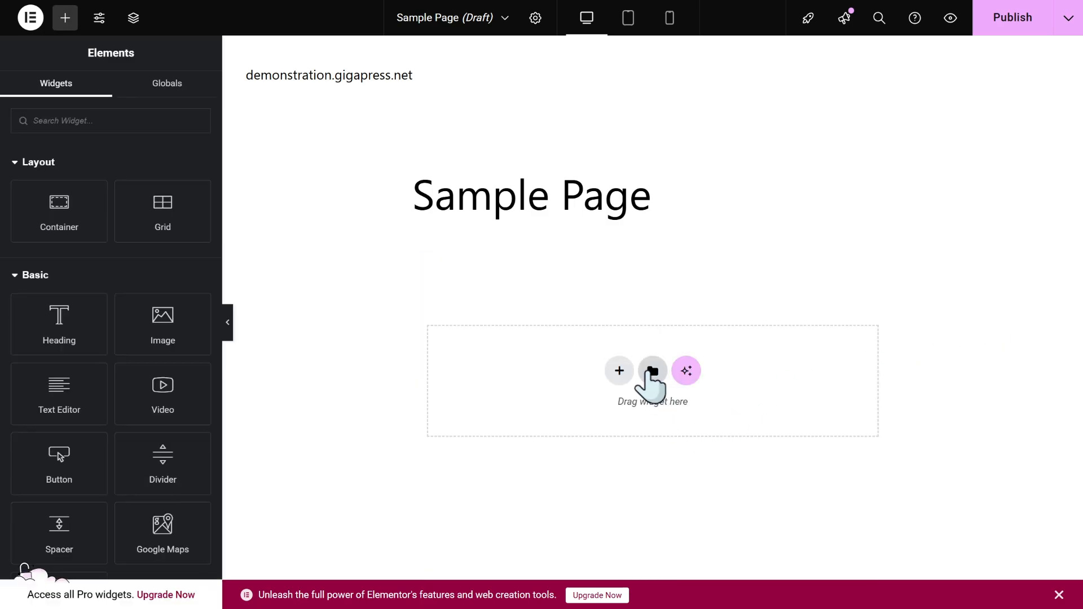
Insert the "Wireframe – Home 1 – Flexbox" page design from the template library and apply its page settings
left_click(653, 371)
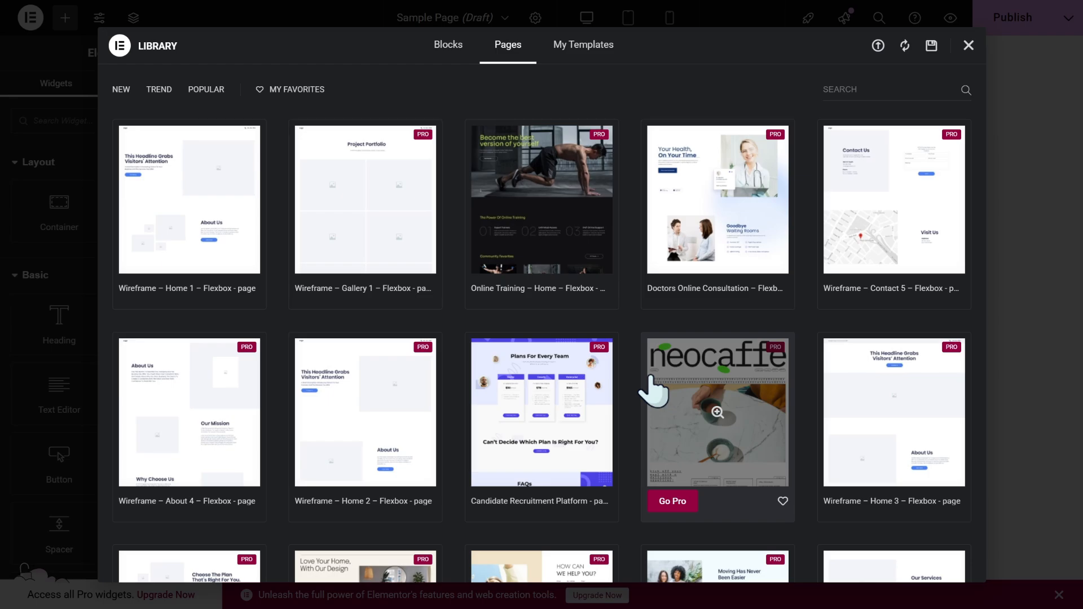
scroll(652, 389, "down", 4)
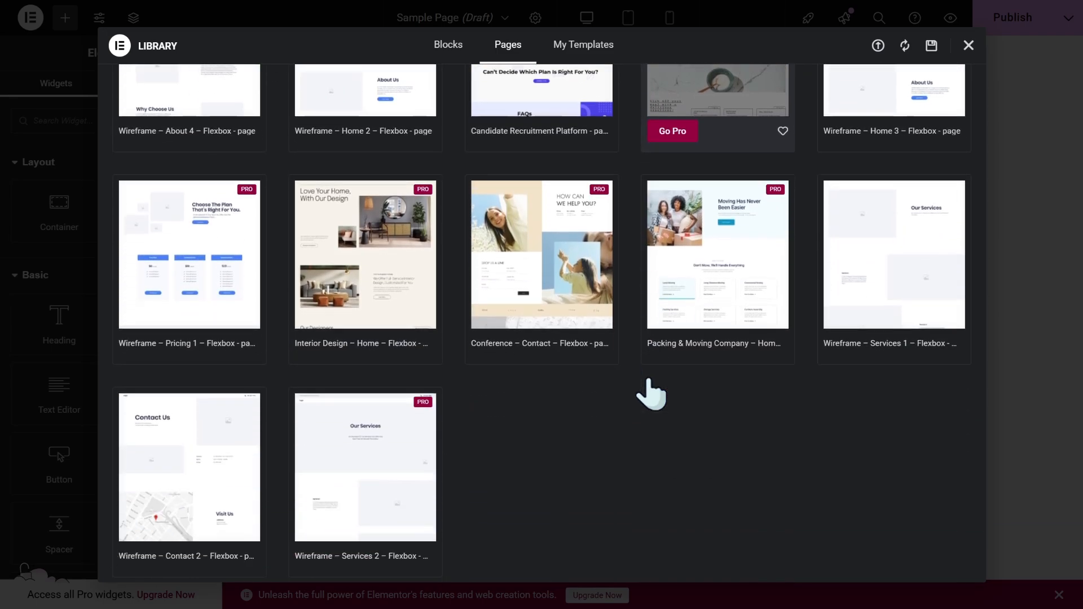
scroll(648, 387, "up", 4)
scroll(648, 392, "down", 1)
scroll(648, 390, "up", 1)
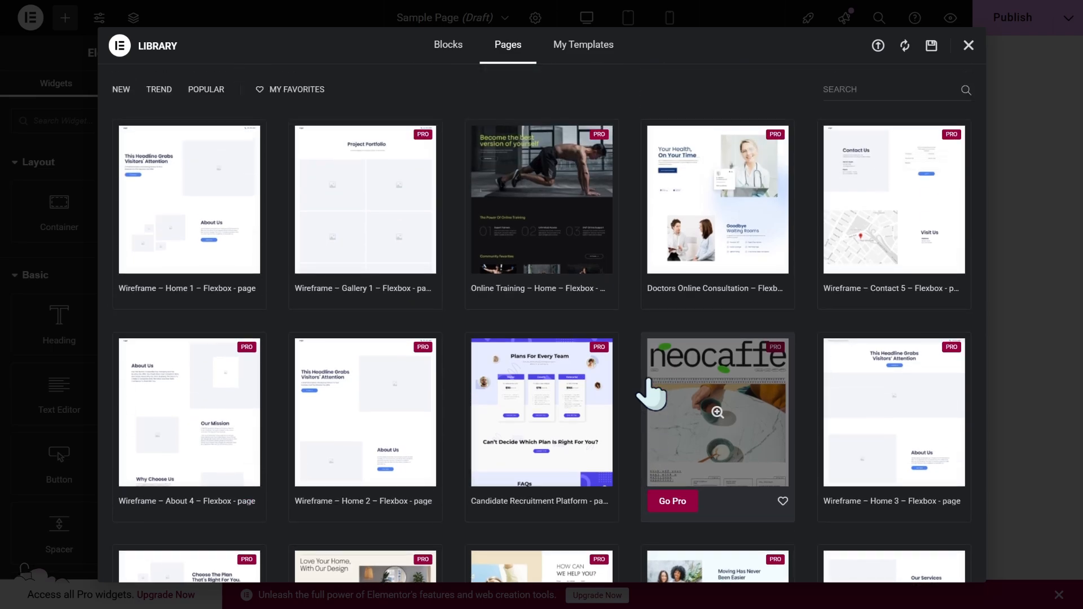
mouse_move(212, 229)
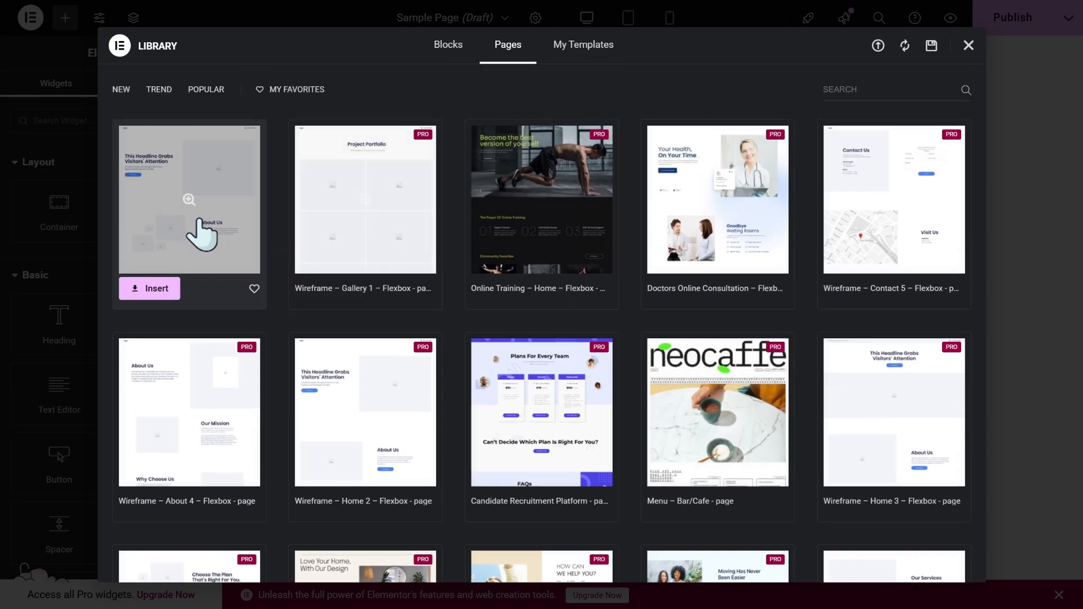
left_click(162, 290)
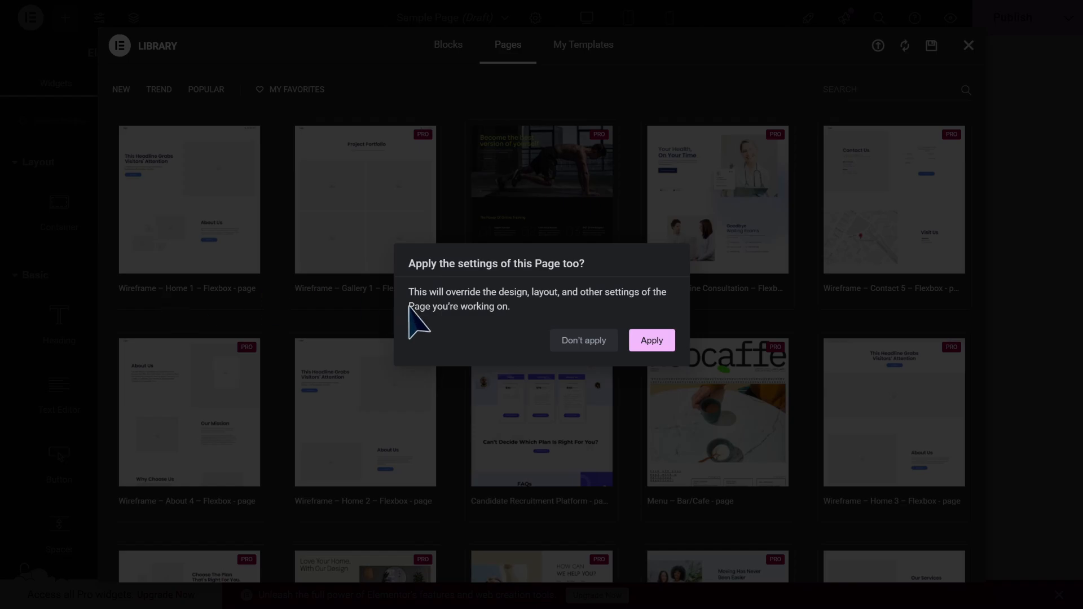
left_click(644, 343)
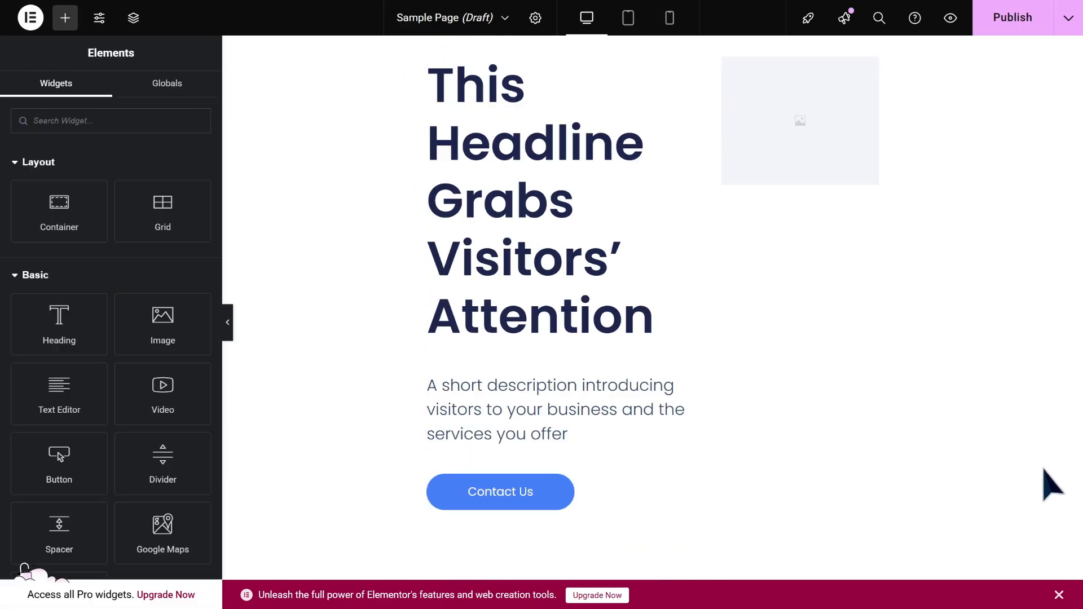
Replace the hero headline text with "A Title to Turn the Visitors Into a Customer"
scroll(1052, 483, "up", 3)
scroll(558, 276, "down", 3)
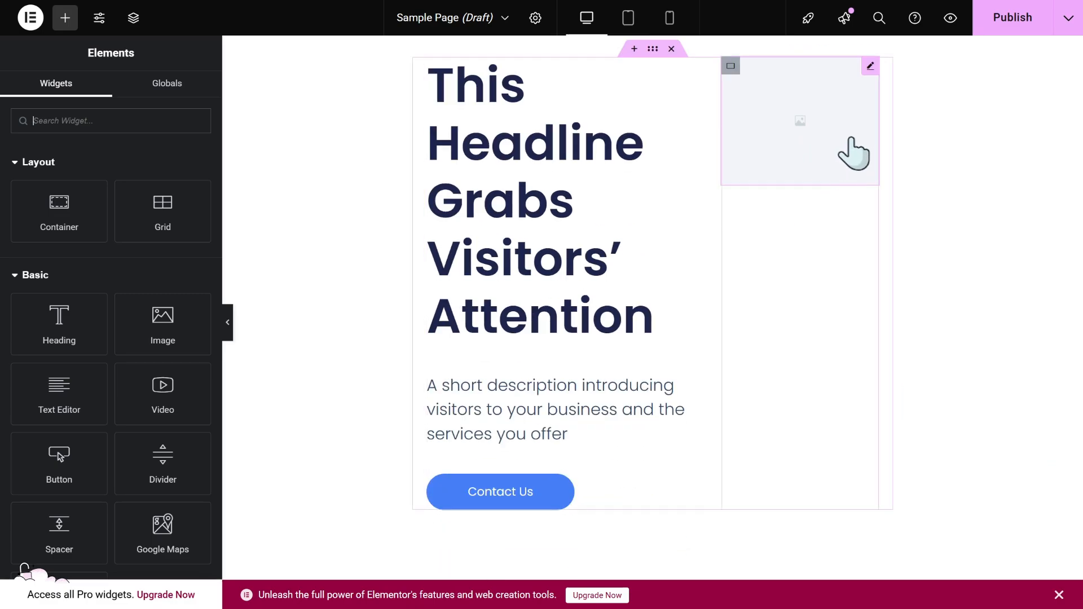
left_click(643, 321)
key("BackSpace")
key("BackSpace")
key("BackSpace")
key("BackSpace")
key("BackSpace")
key("BackSpace")
key("BackSpace")
key("BackSpace")
key("BackSpace")
key("BackSpace")
key("BackSpace")
key("BackSpace")
key("BackSpace")
key("BackSpace")
key("BackSpace")
key("BackSpace")
key("BackSpace")
key("BackSpace")
key("BackSpace")
key("BackSpace")
key("BackSpace")
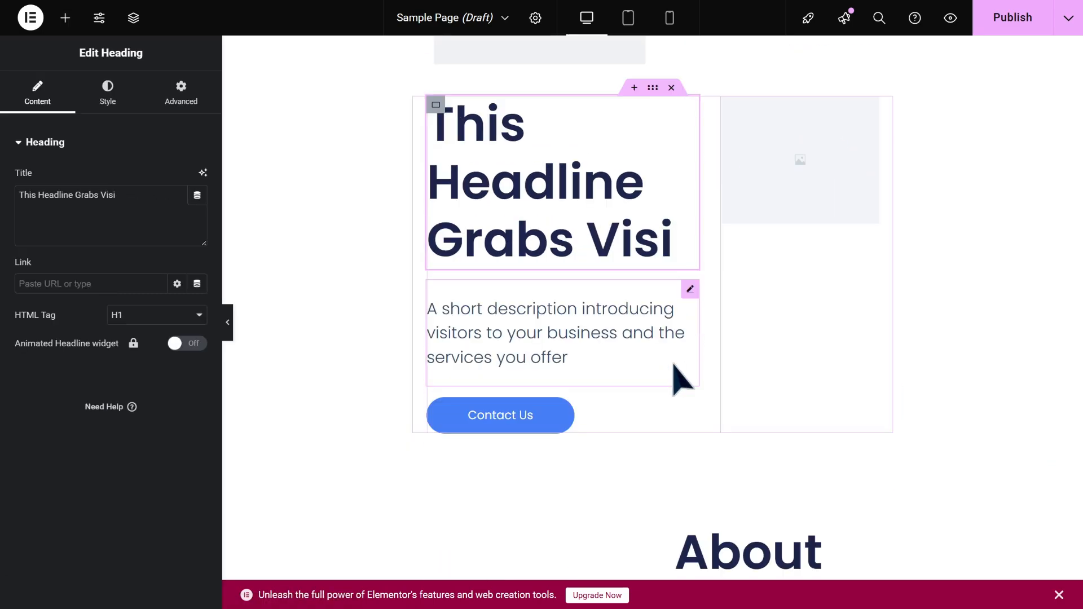
key("BackSpace")
key("BackSpace")
type("A")
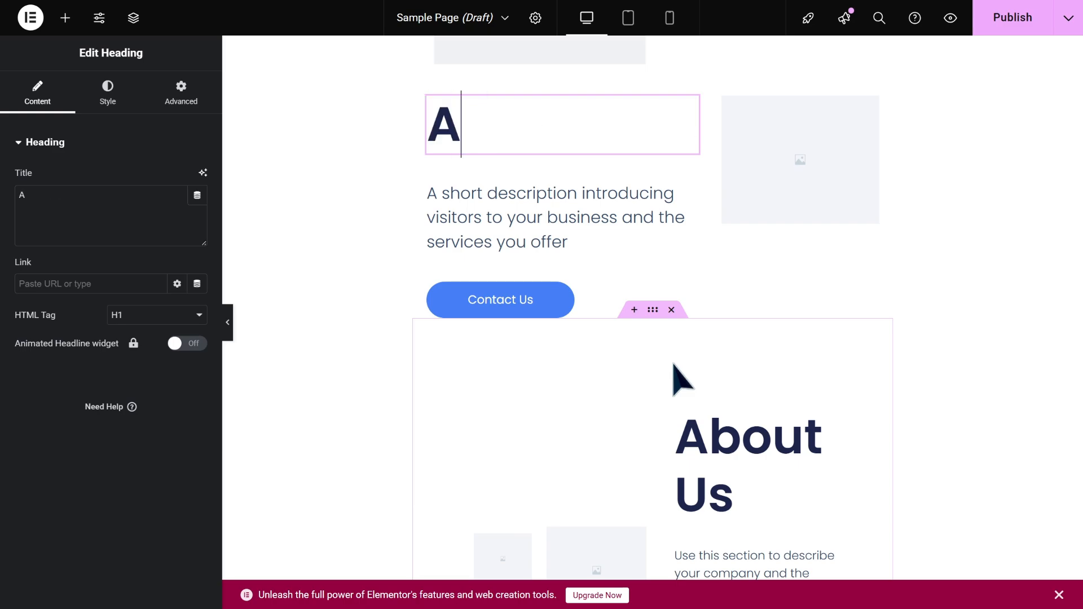
type(" Title to")
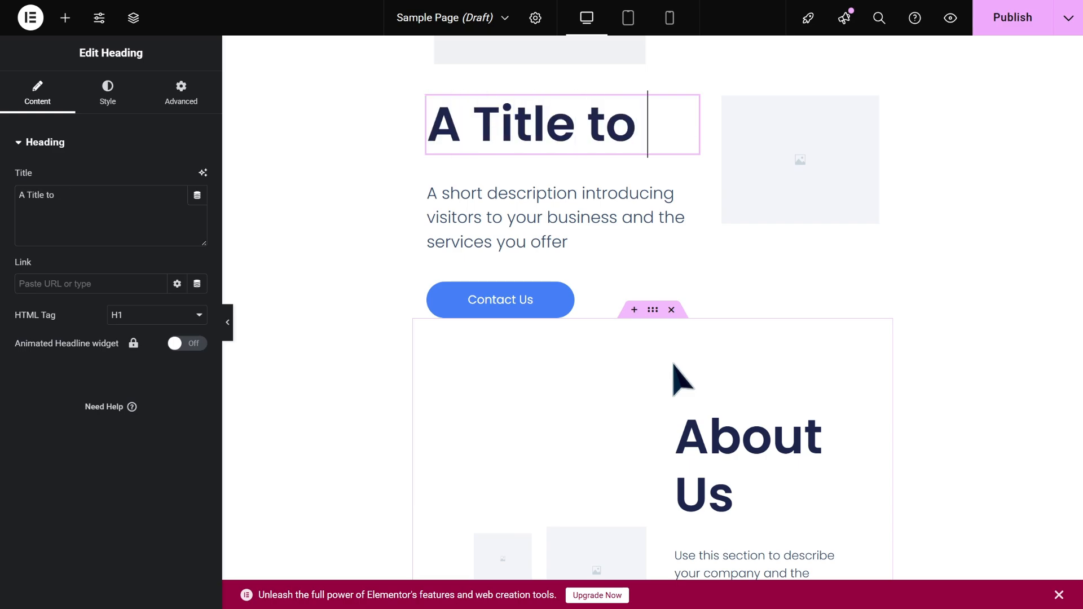
type(" Turn the Visitors ")
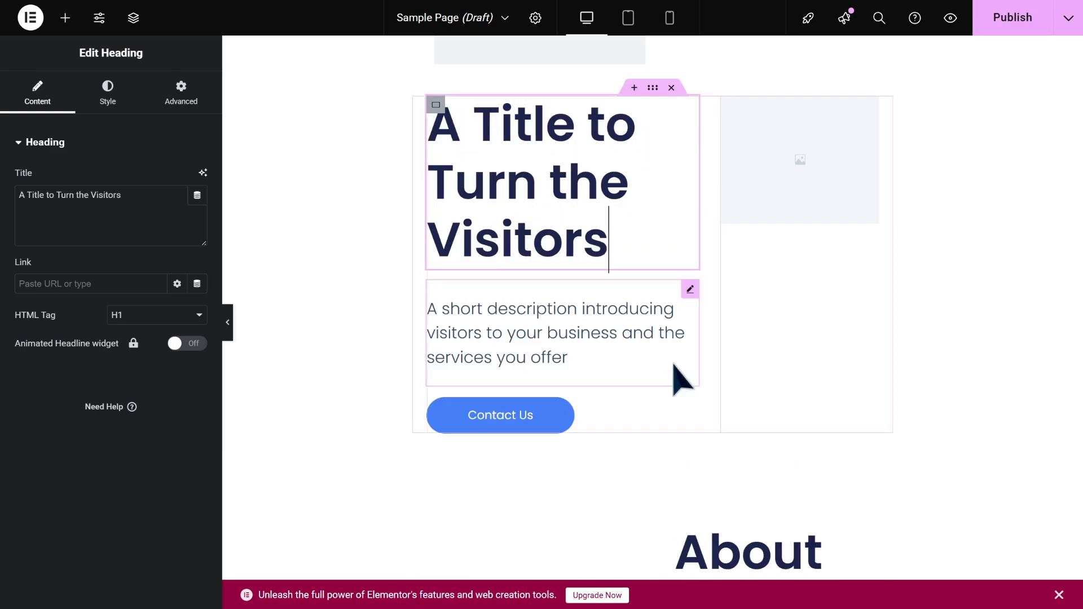
type("Into a Customer")
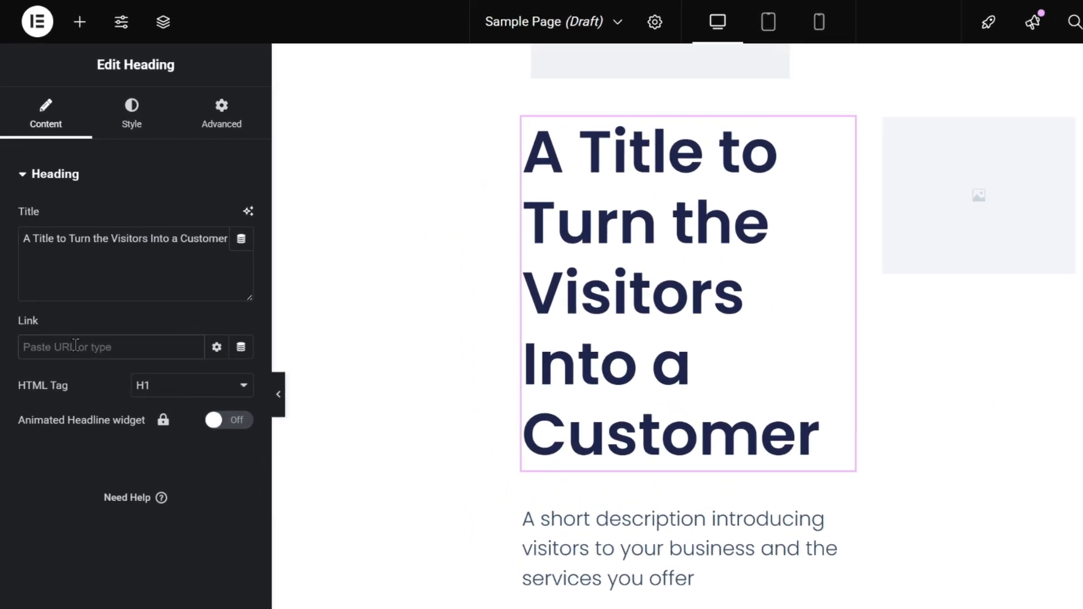
Link the hero headline to gigapress.net and look over its HTML tag choices
left_click(57, 350)
type("gigapress.net")
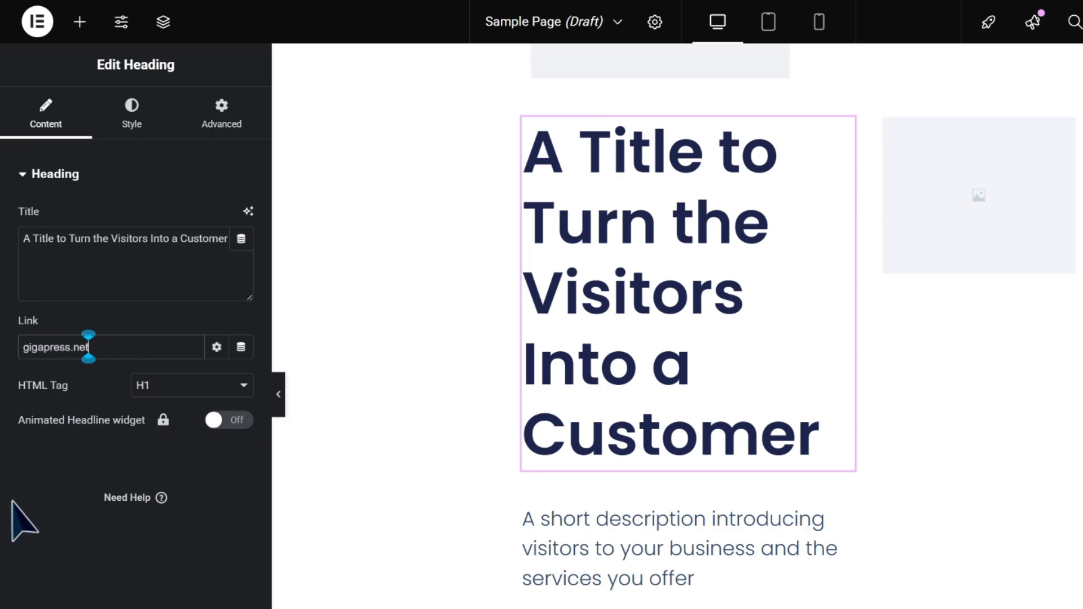
left_click(242, 385)
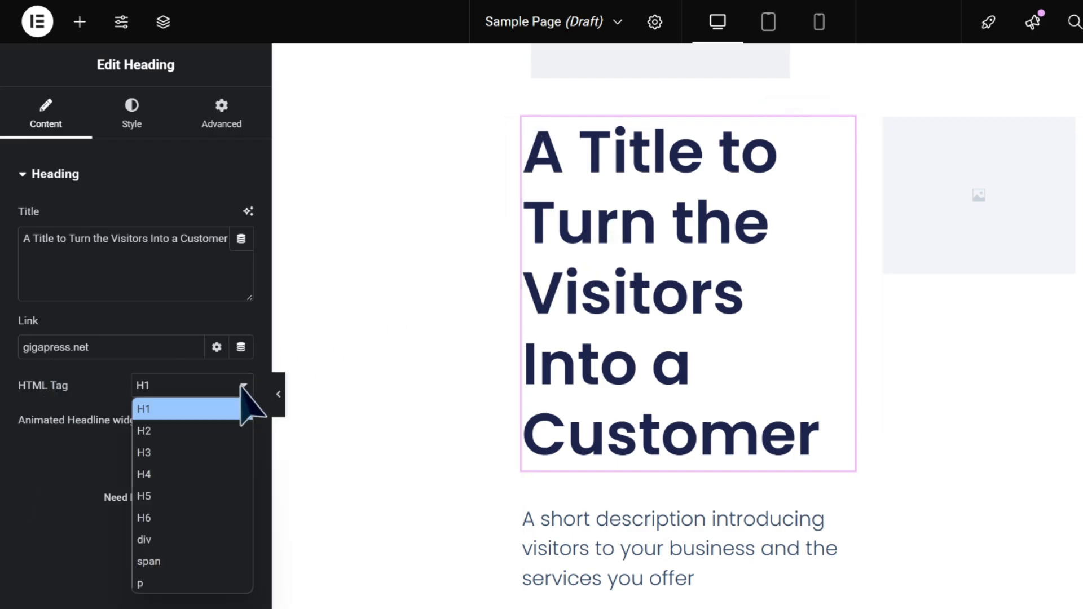
Try out the center, justified and right alignments on the hero headline, and return it to left alignment
left_click(131, 116)
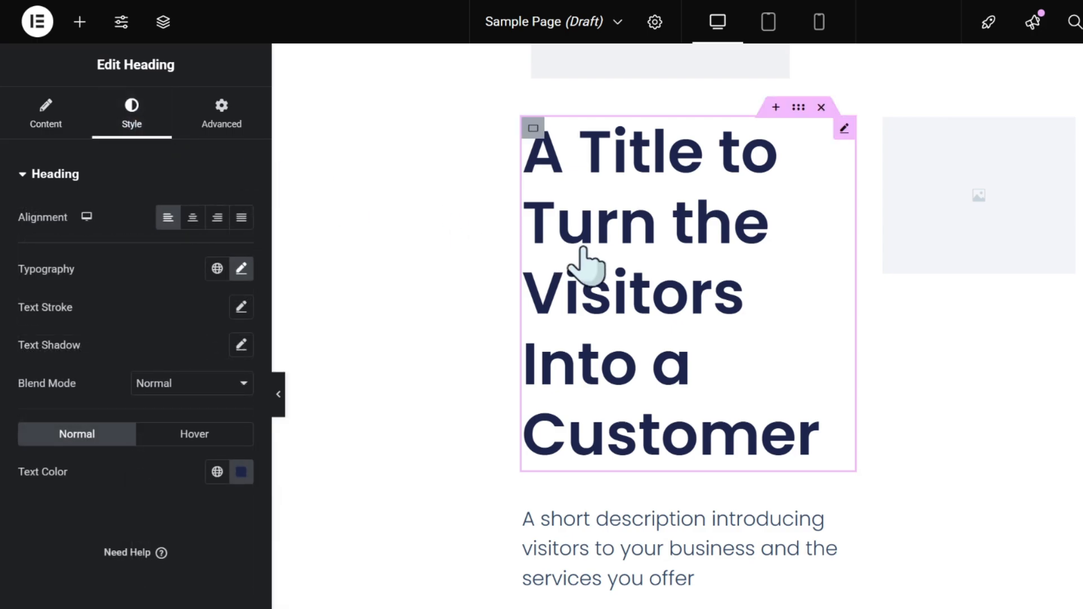
left_click(191, 223)
left_click(231, 225)
left_click(217, 220)
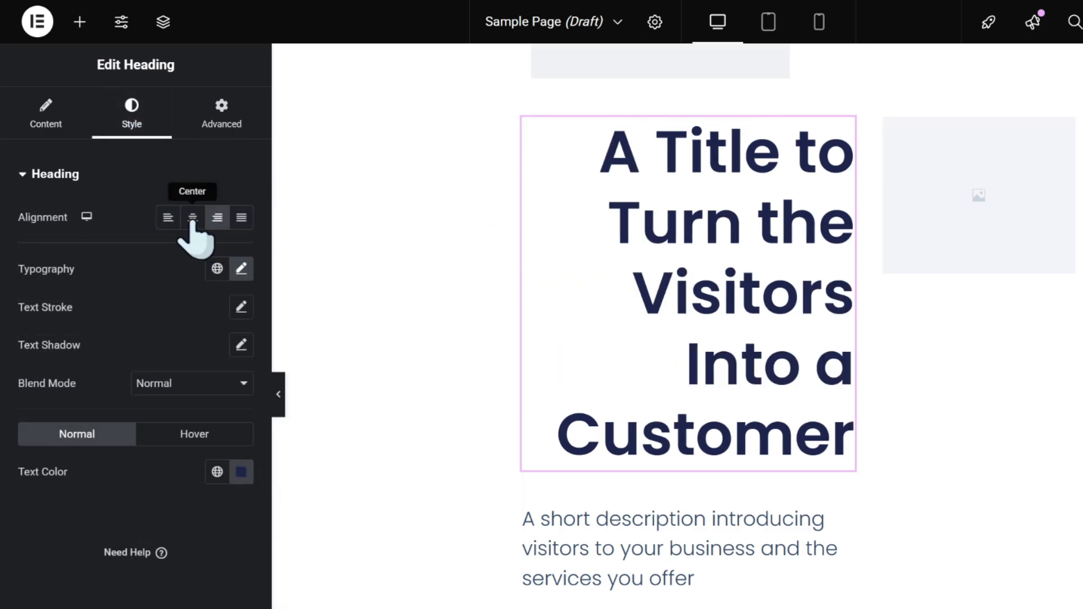
left_click(167, 220)
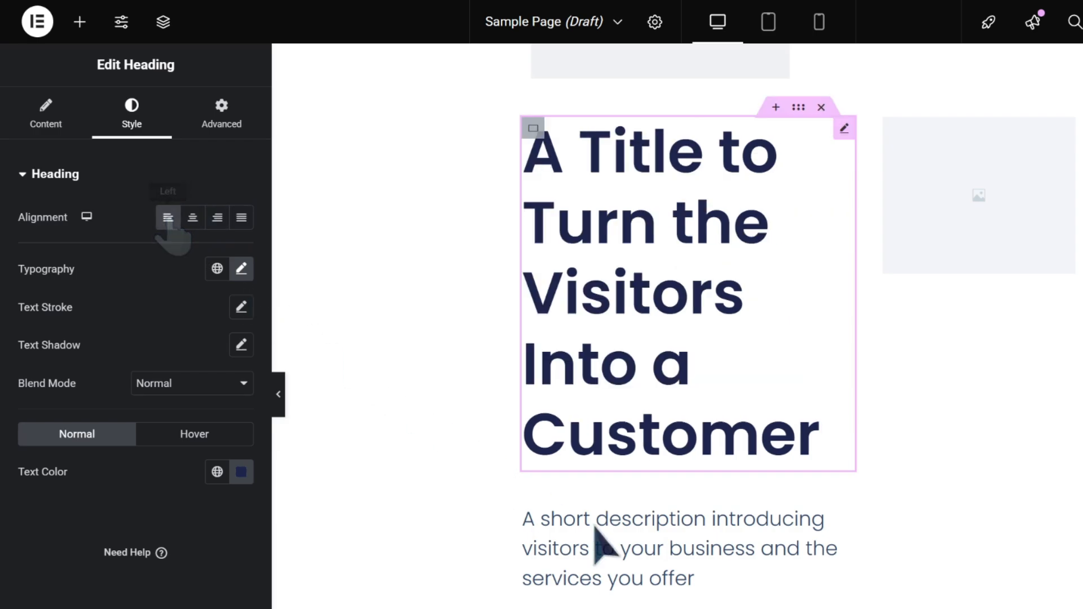
Change the text of the "Contact Us" button below the hero description to "Buy Now"
left_click(617, 547)
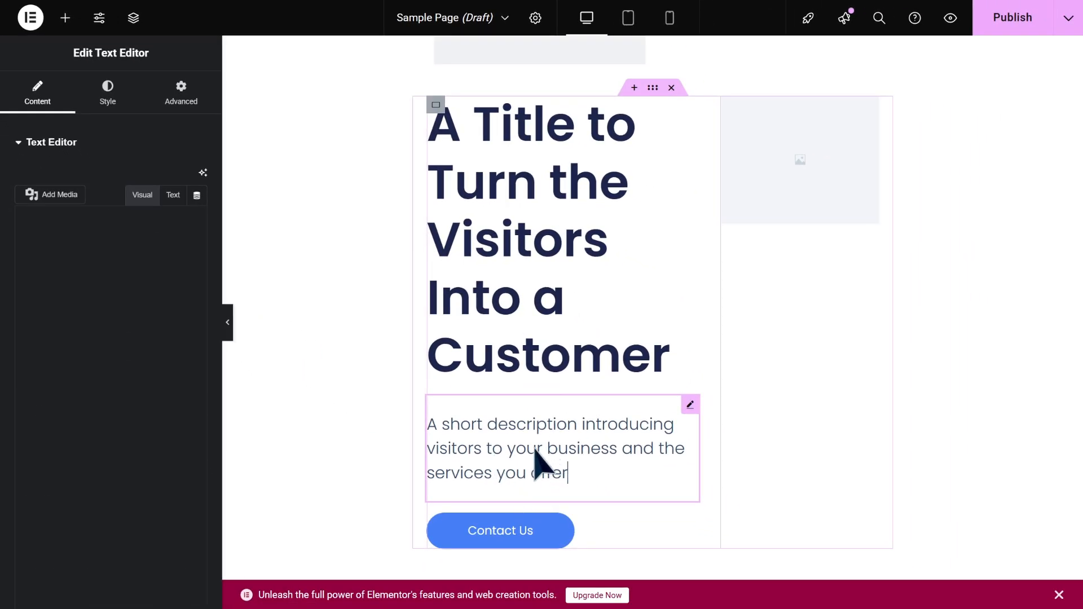
scroll(656, 576, "down", 2)
left_click(501, 416)
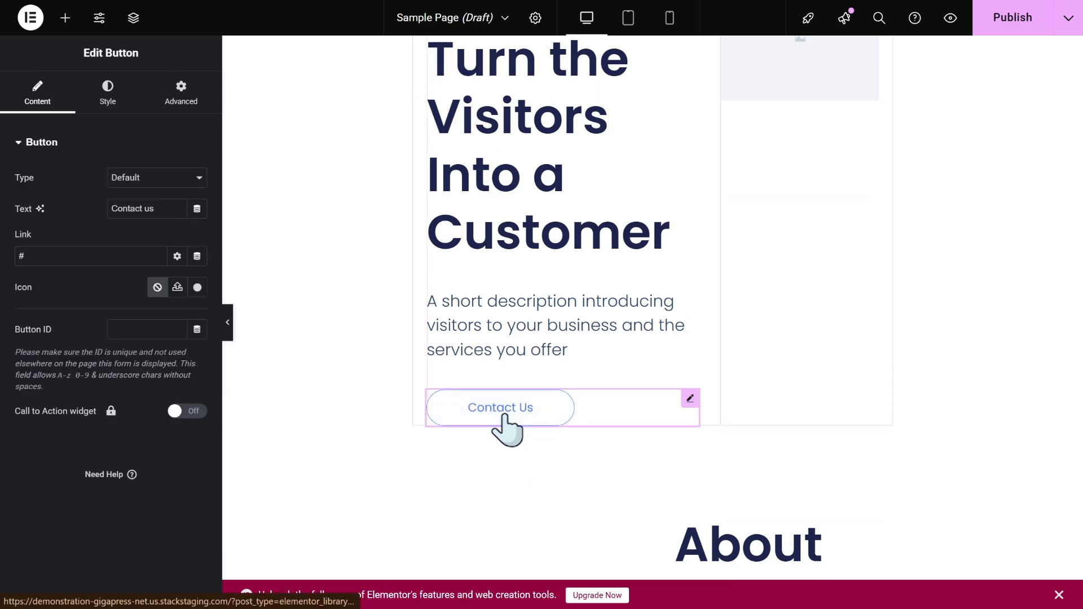
double_click(150, 210)
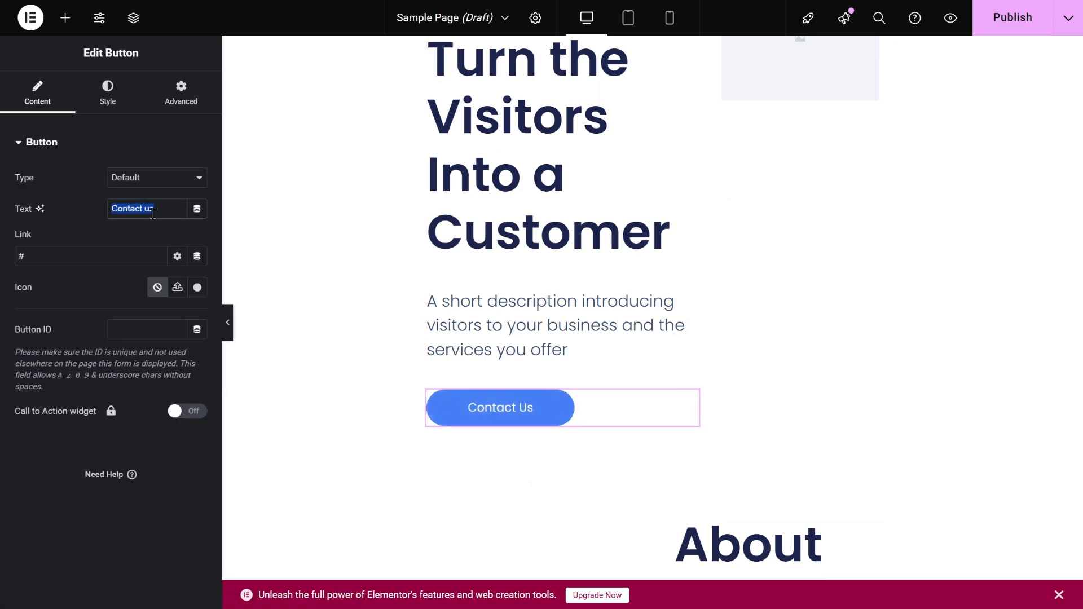
type("Buy Now")
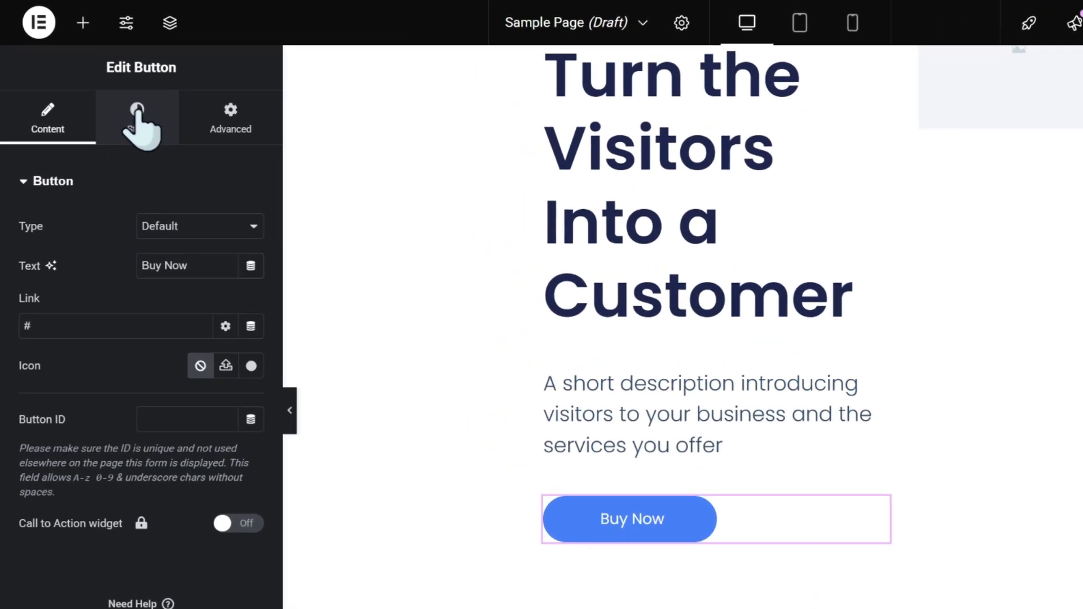
Try out the Potta One font family on the "Buy Now" button and return it to Poppins
left_click(137, 110)
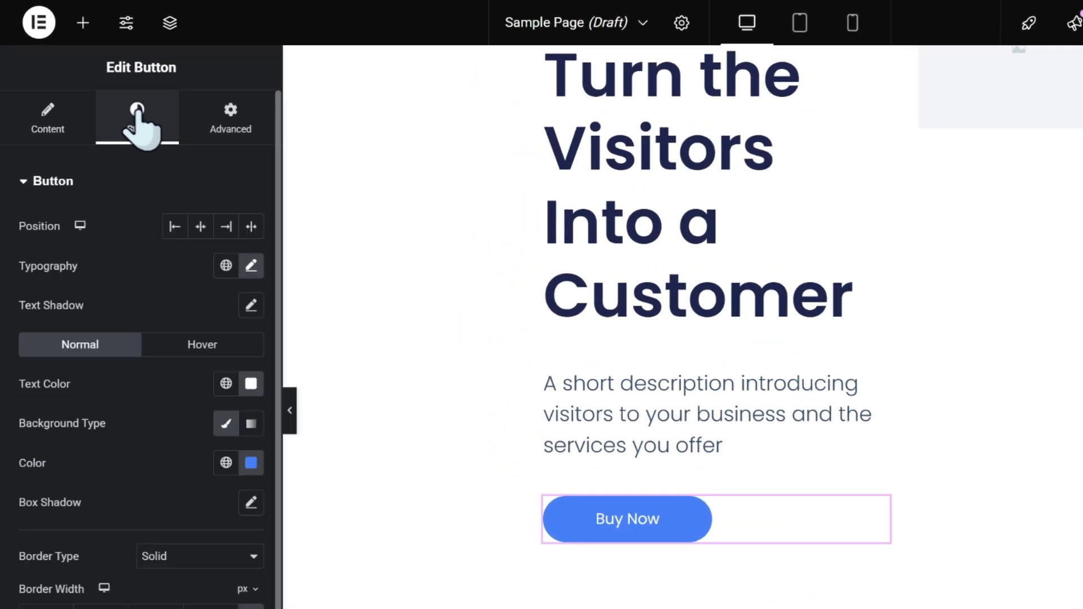
left_click(251, 265)
left_click(192, 355)
left_click(180, 524)
left_click(193, 354)
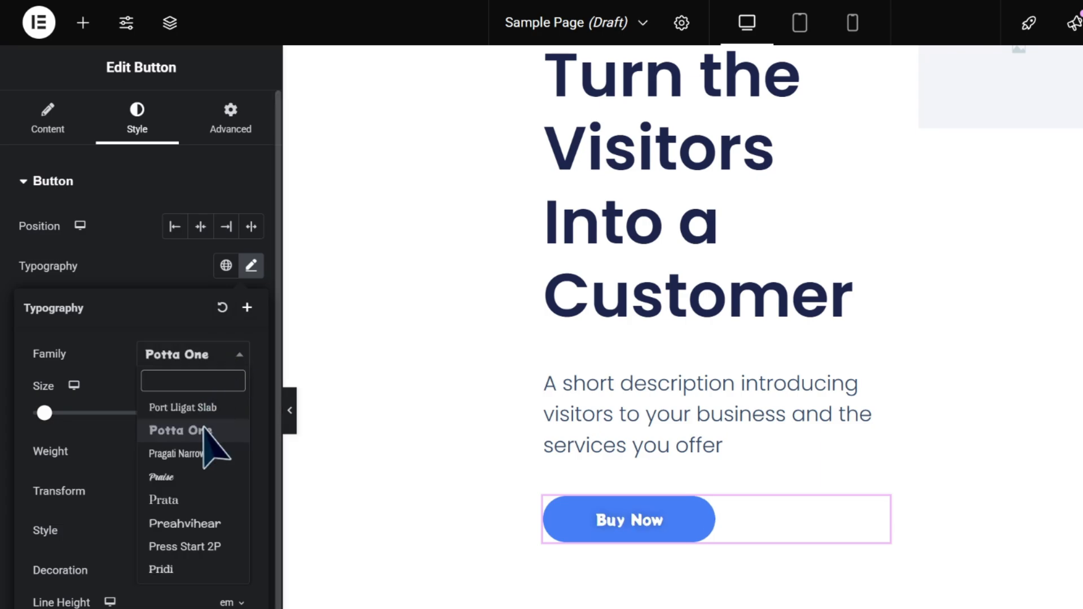
scroll(203, 437, "up", 1)
left_click(195, 496)
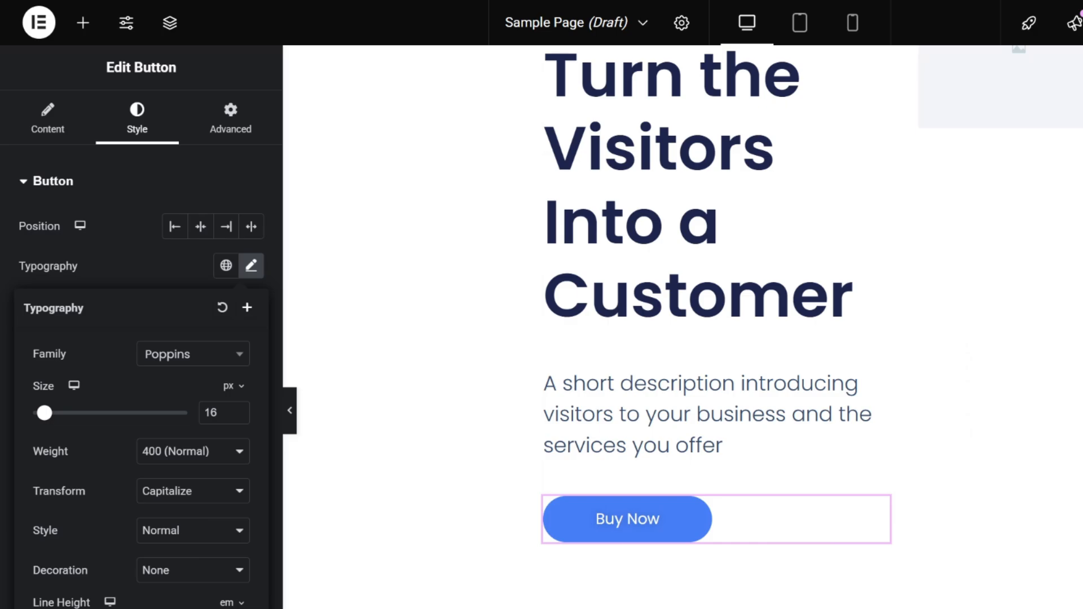
Replace the placeholder image above the headline with the media library picture of a hand touching a checklist icon
scroll(933, 453, "up", 8)
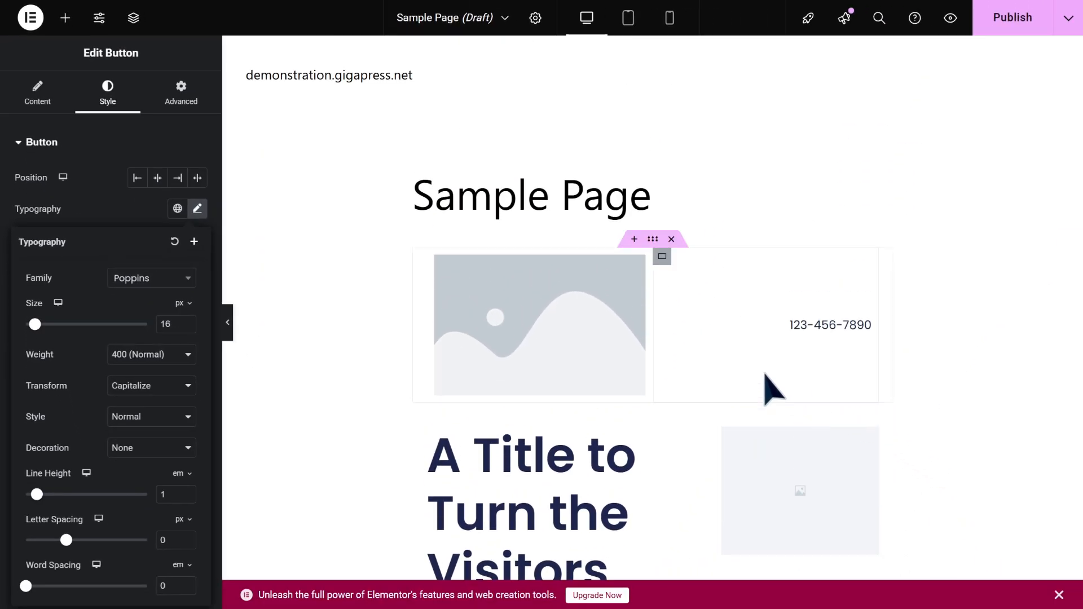
left_click(580, 343)
left_click(113, 270)
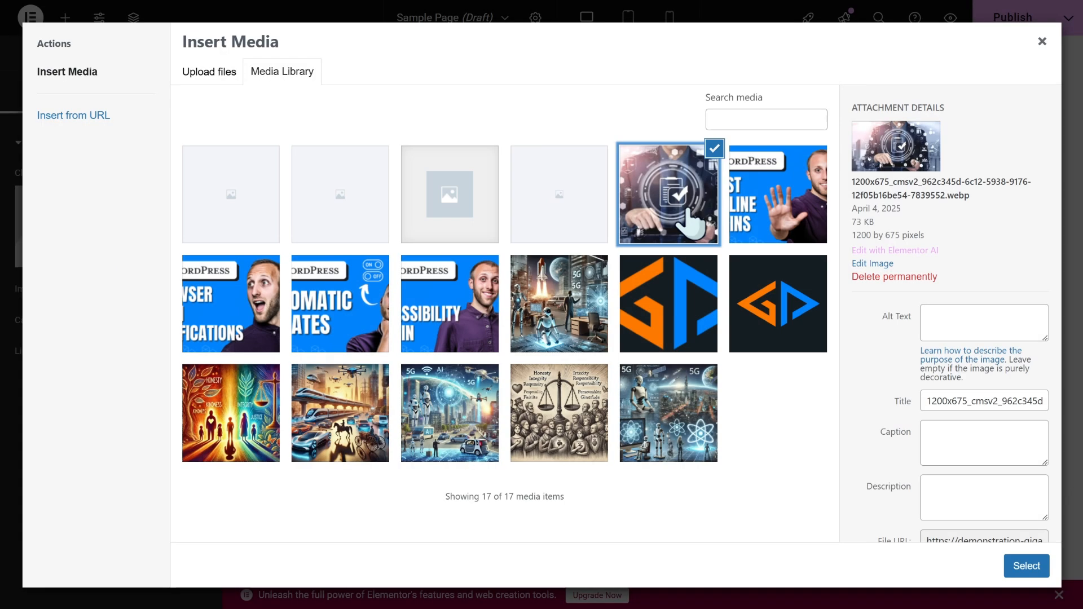
left_click(1017, 570)
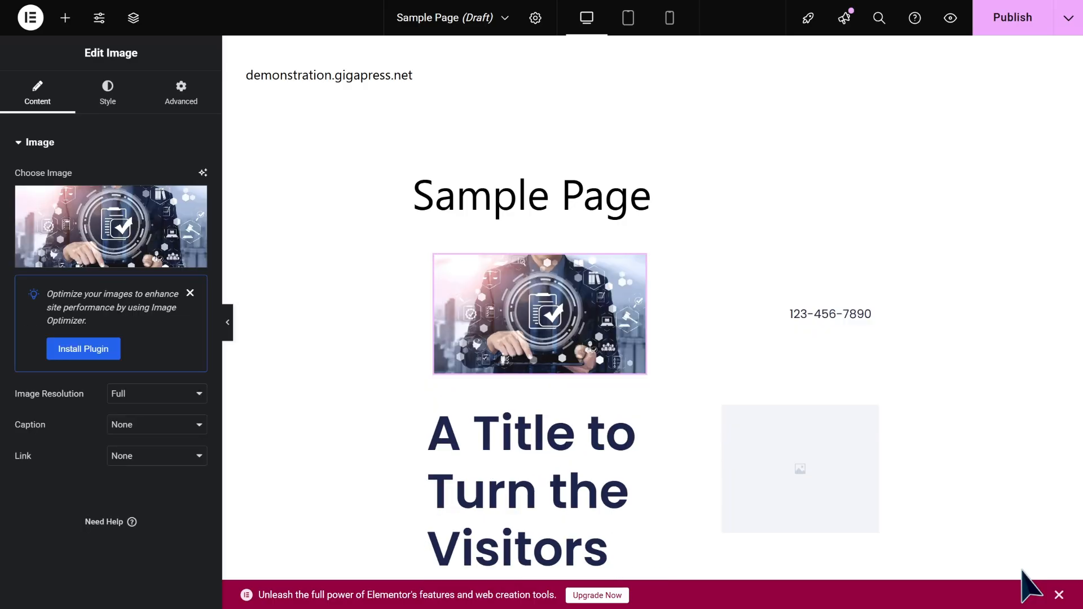
In the Why Choose Us section, replace the Benefit 1 description with "This Product is"
scroll(938, 339, "down", 10)
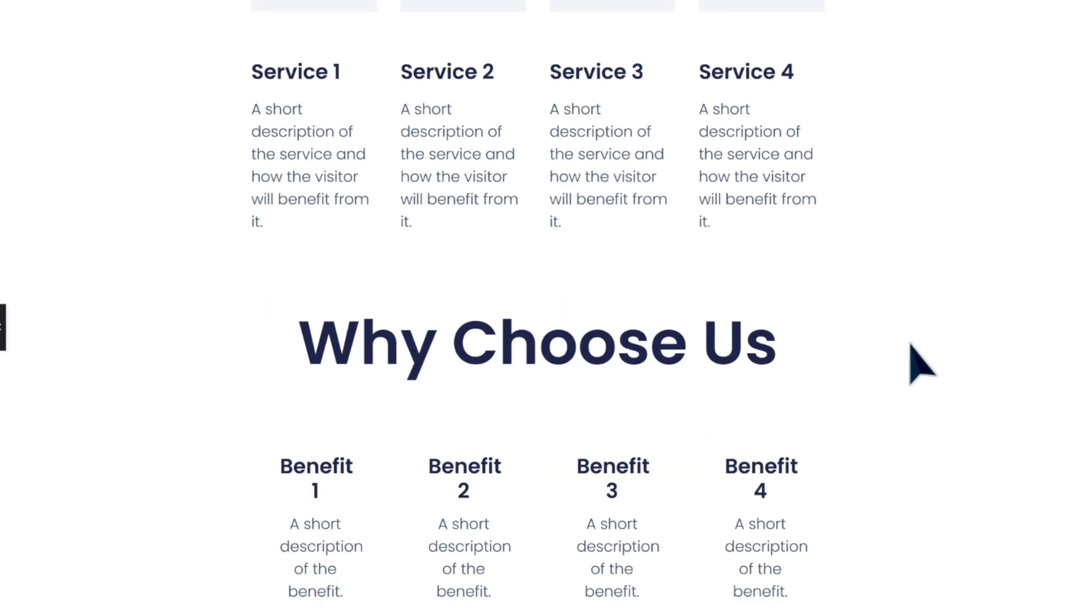
scroll(922, 364, "down", 3)
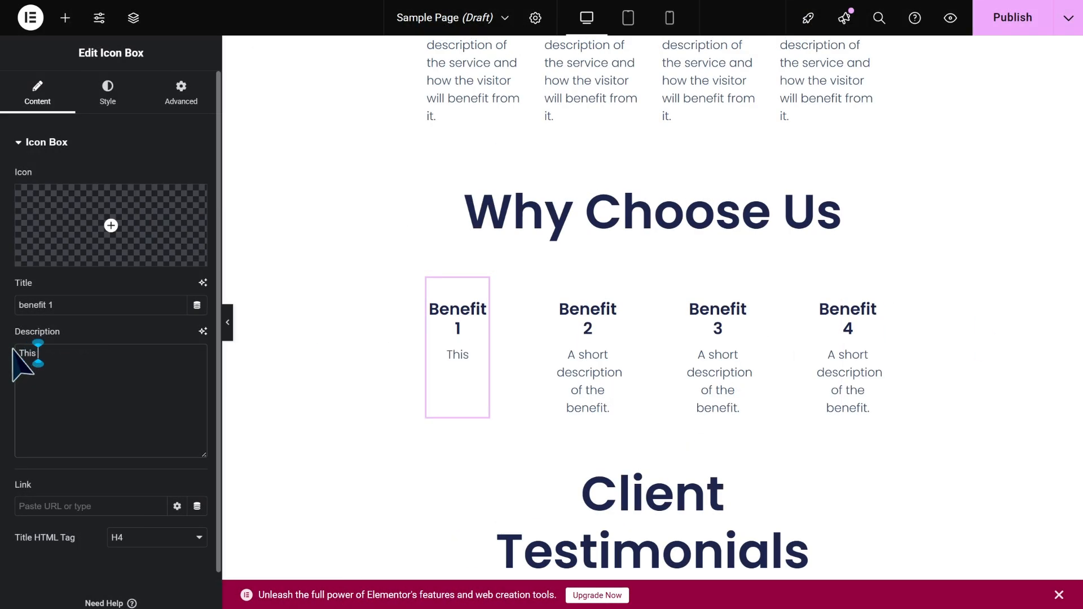
type("Product")
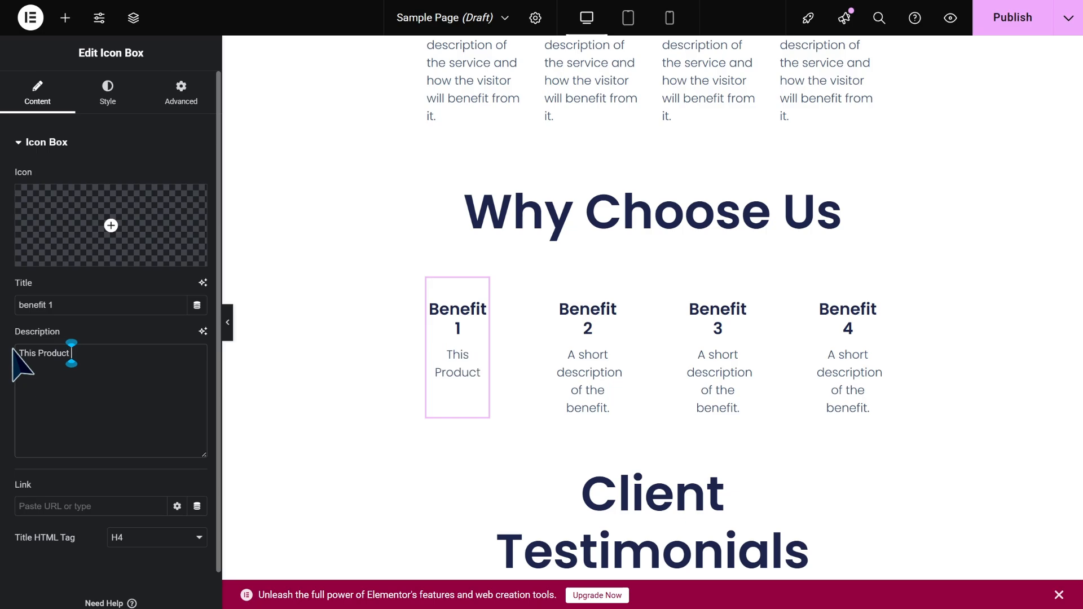
type(" is")
In the Client Testimonials section, place the futuristic 5G city image under the first testimonial and move the middle testimonial below the row
scroll(1038, 350, "down", 4)
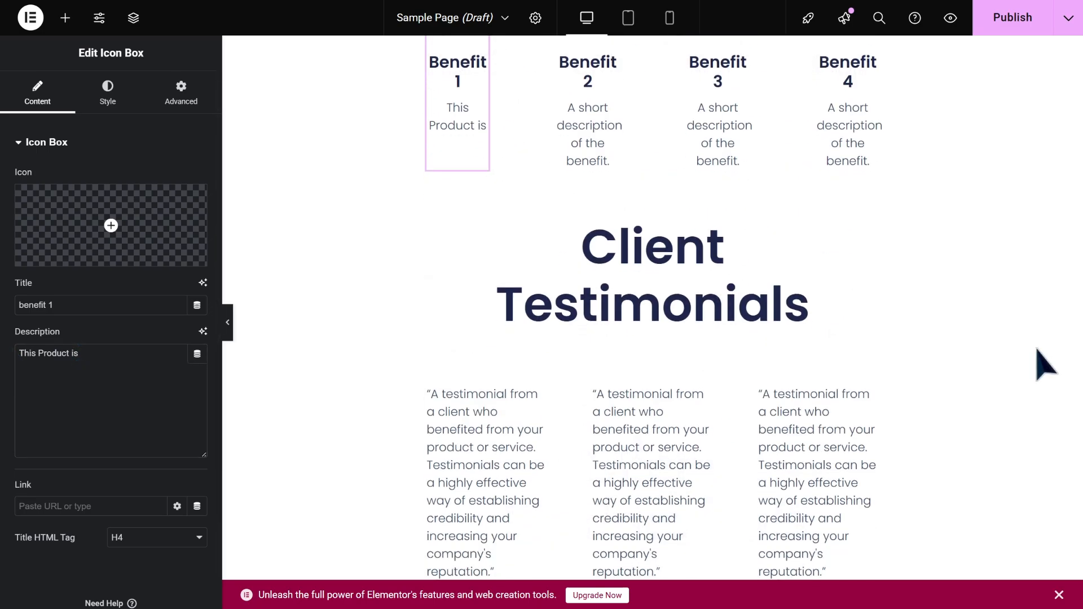
scroll(1045, 364, "down", 2)
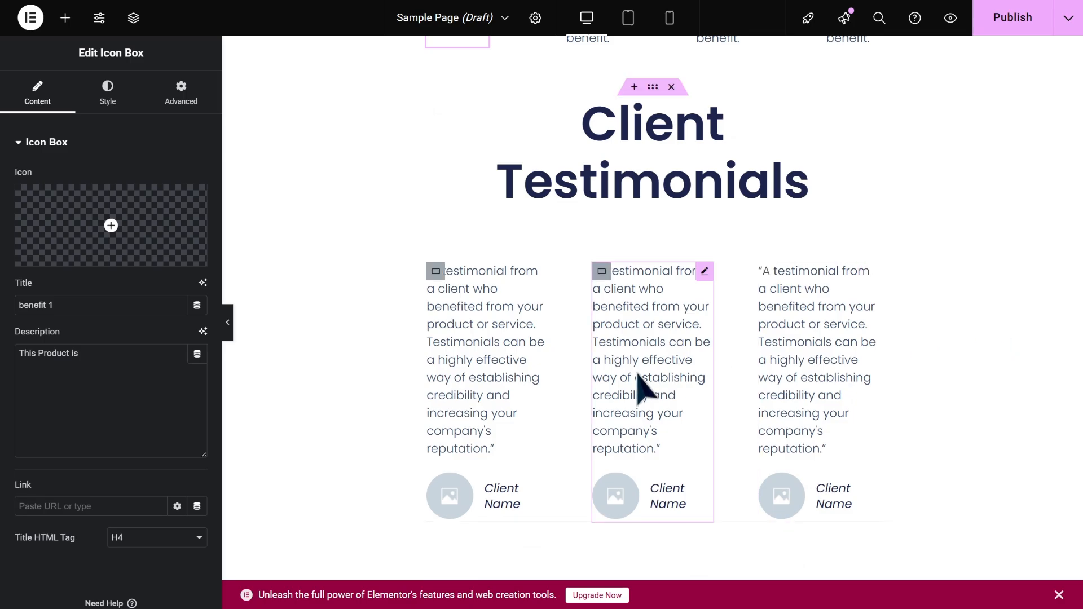
left_click(483, 463)
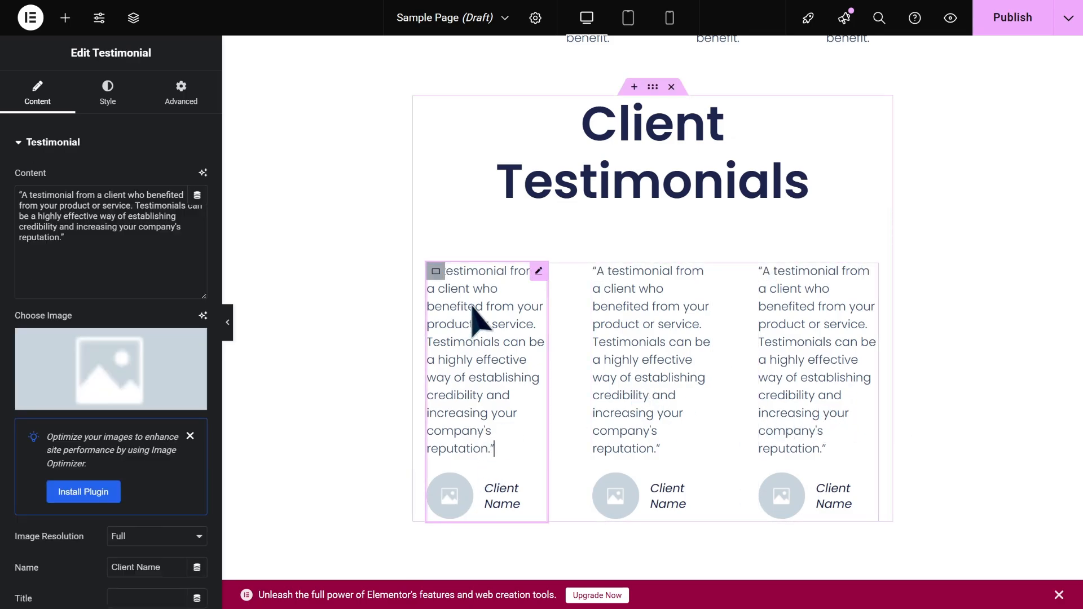
mouse_move(505, 287)
left_mouse_down()
mouse_move(707, 327)
mouse_move(737, 396)
mouse_move(525, 382)
left_mouse_up()
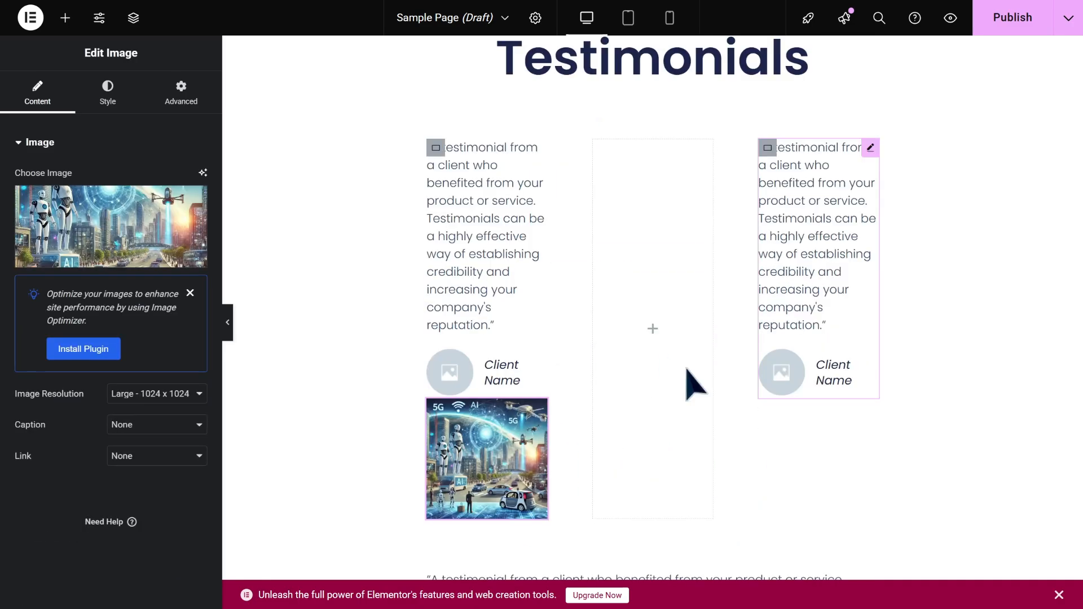
scroll(687, 365, "down", 2)
scroll(822, 412, "up", 2)
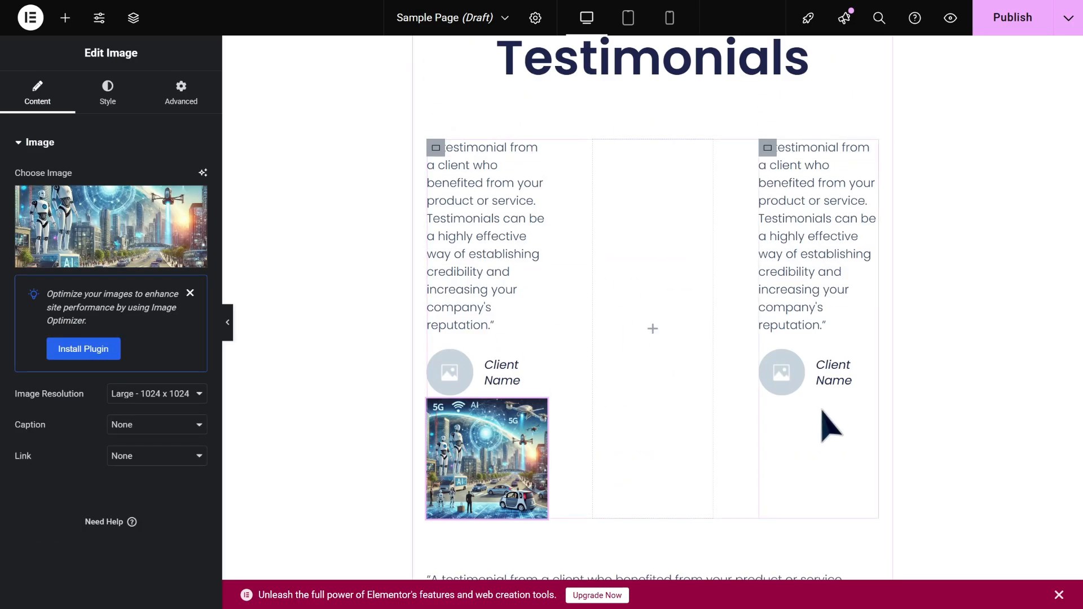
Change the Learn More button's text in the closing "A Title to Turn the Visitor Into a Lead" section to "Buy Now"
scroll(913, 435, "down", 10)
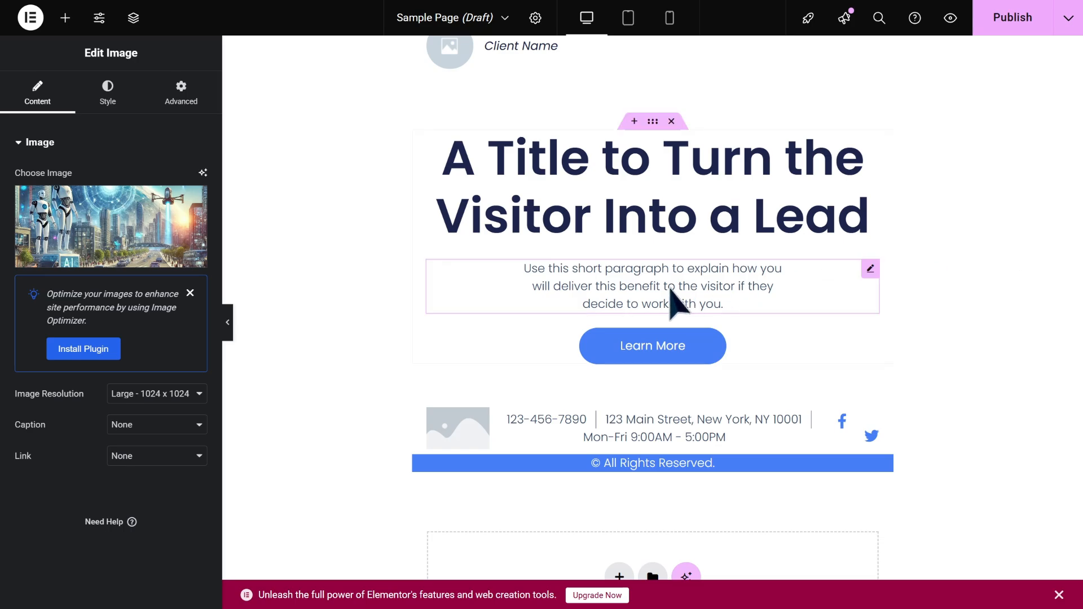
left_click(661, 351)
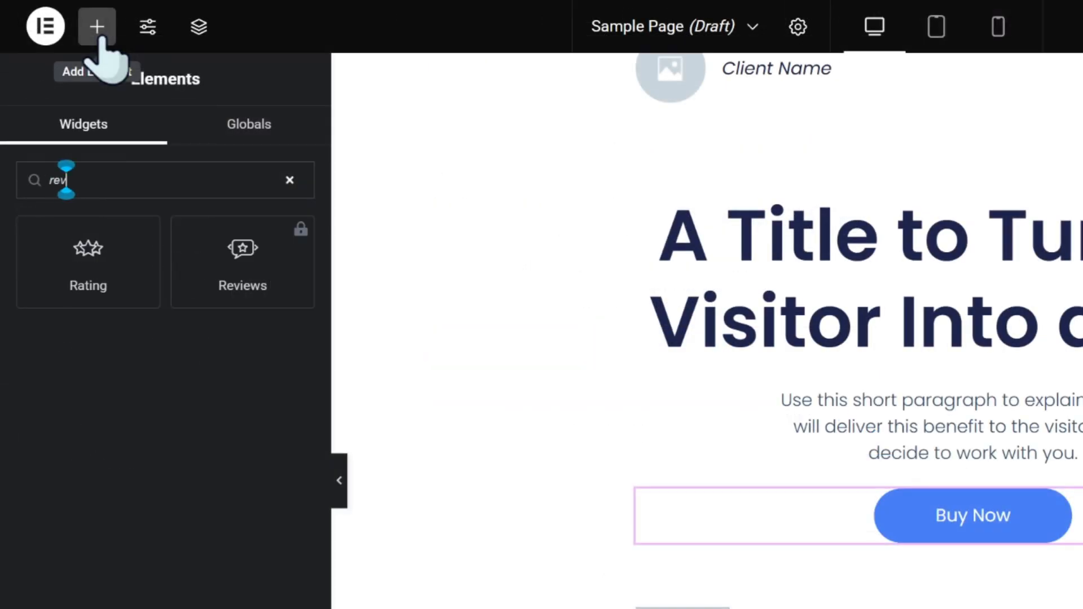
Search the widgets for "reviews" and "form", and check the availability of the Form and Additional Information widgets
type("iews")
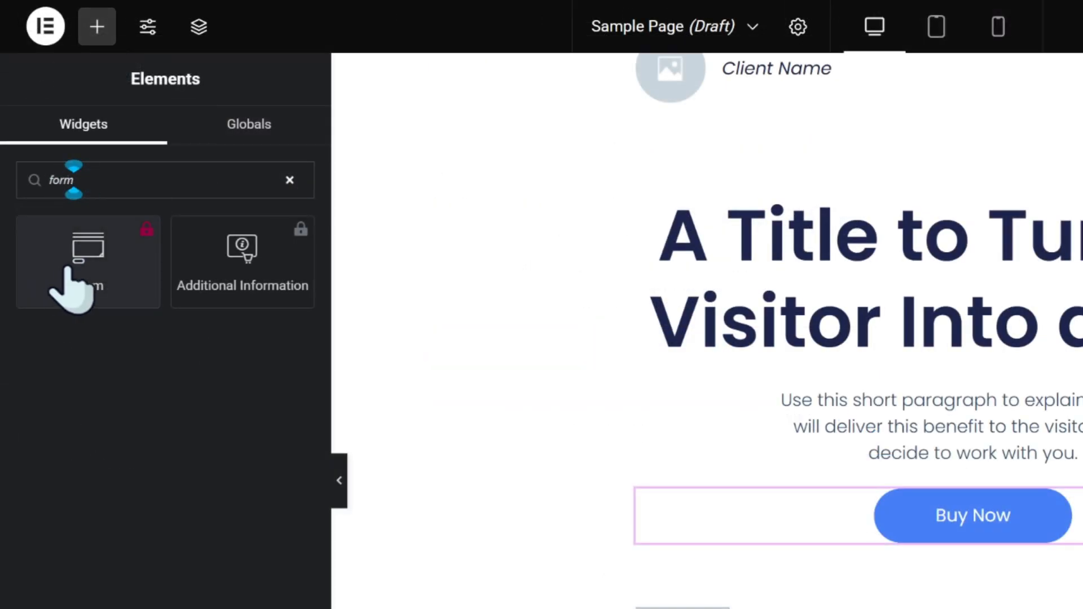
left_click(66, 270)
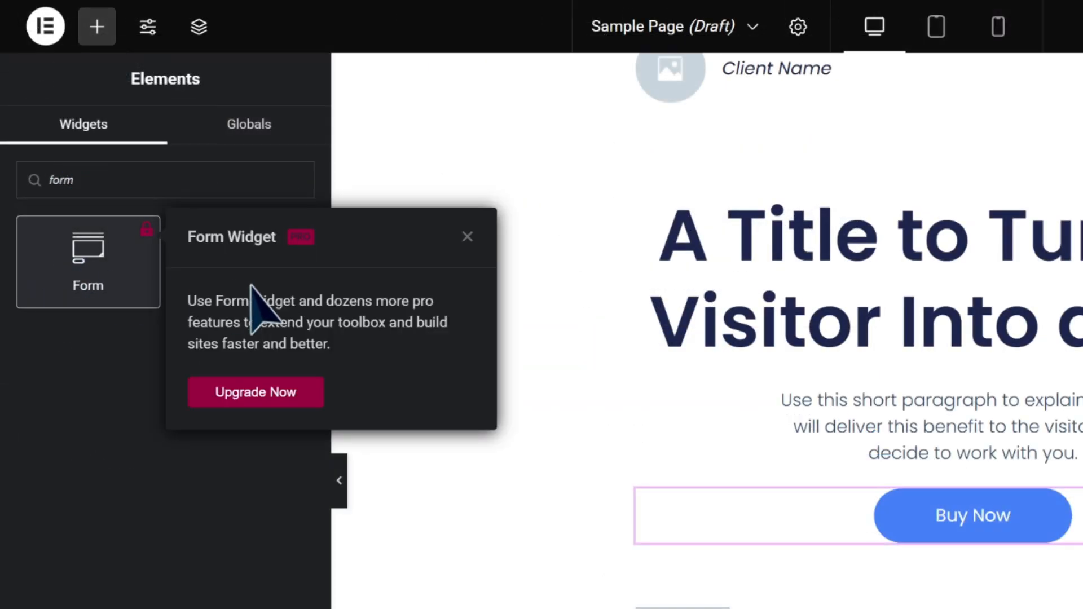
left_click(240, 251)
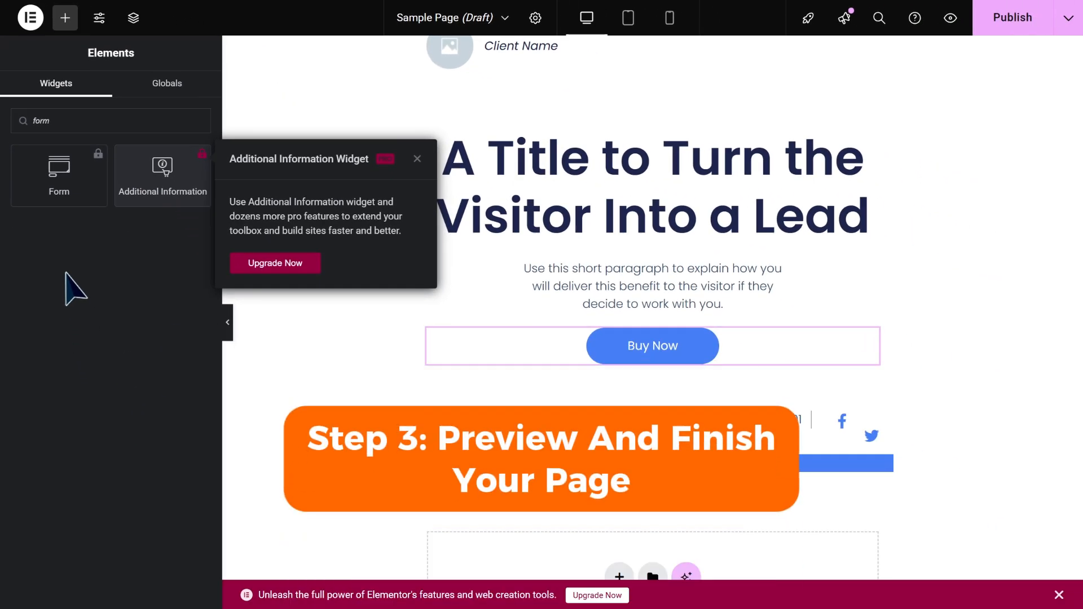
left_click(73, 287)
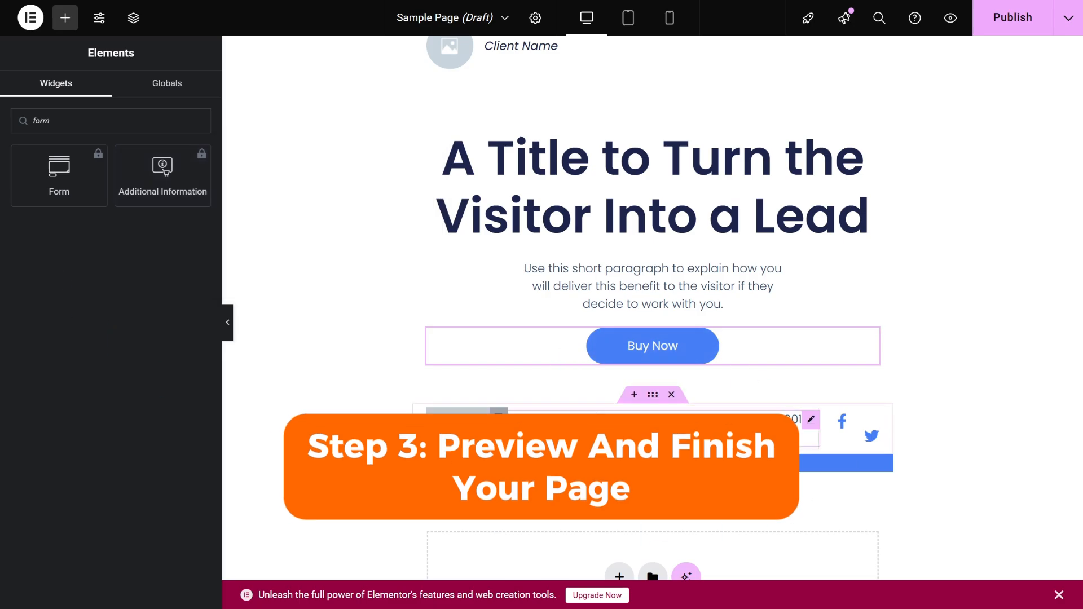
Preview the draft landing page and review its headline, images, button and About Us section
scroll(708, 467, "up", 15)
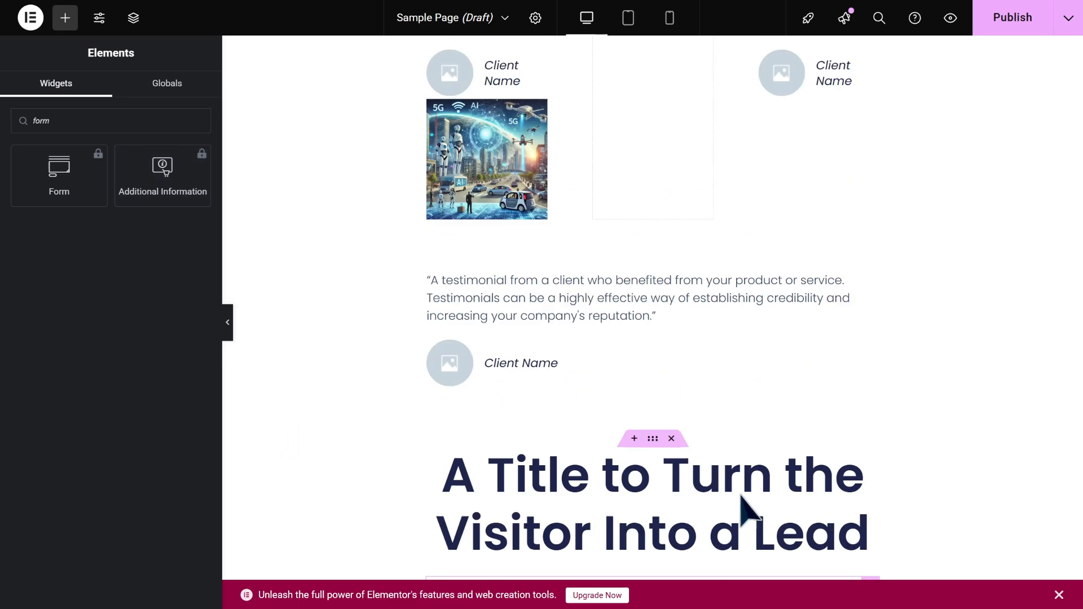
scroll(739, 494, "up", 15)
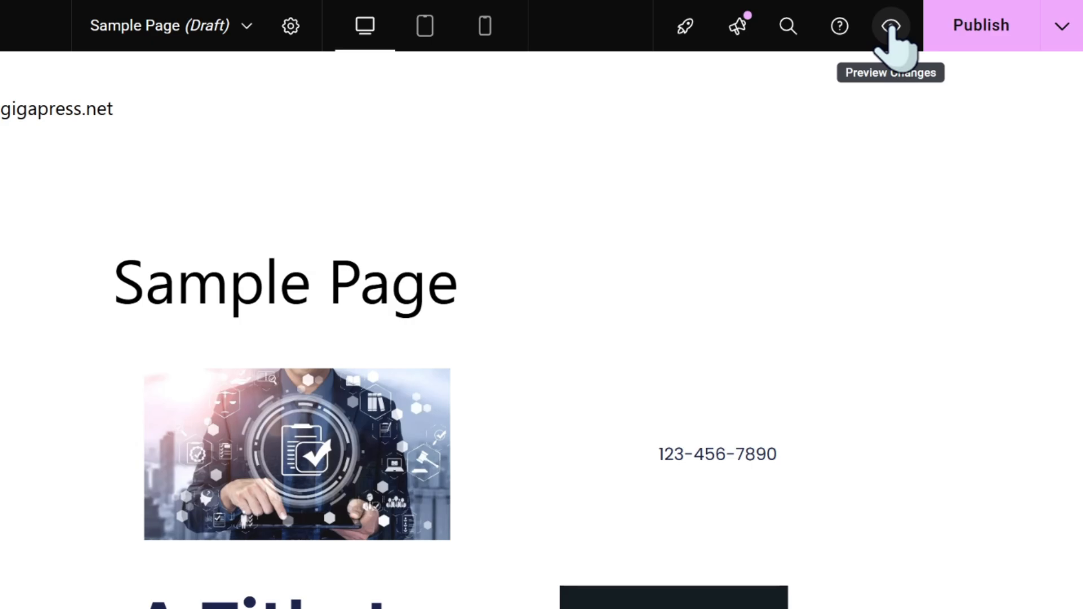
left_click(891, 27)
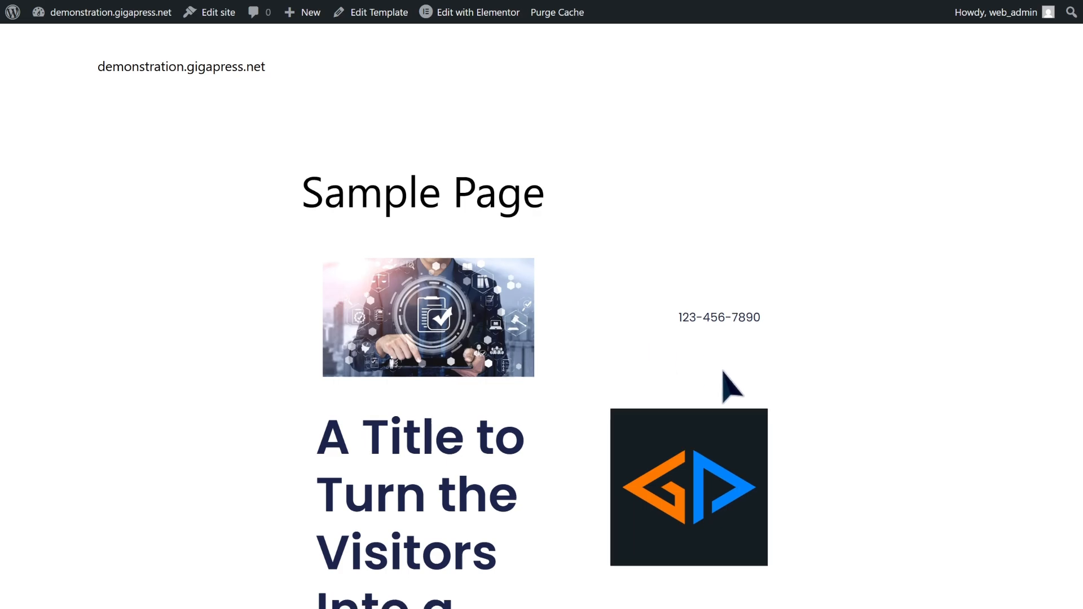
scroll(731, 388, "down", 20)
scroll(731, 388, "up", 17)
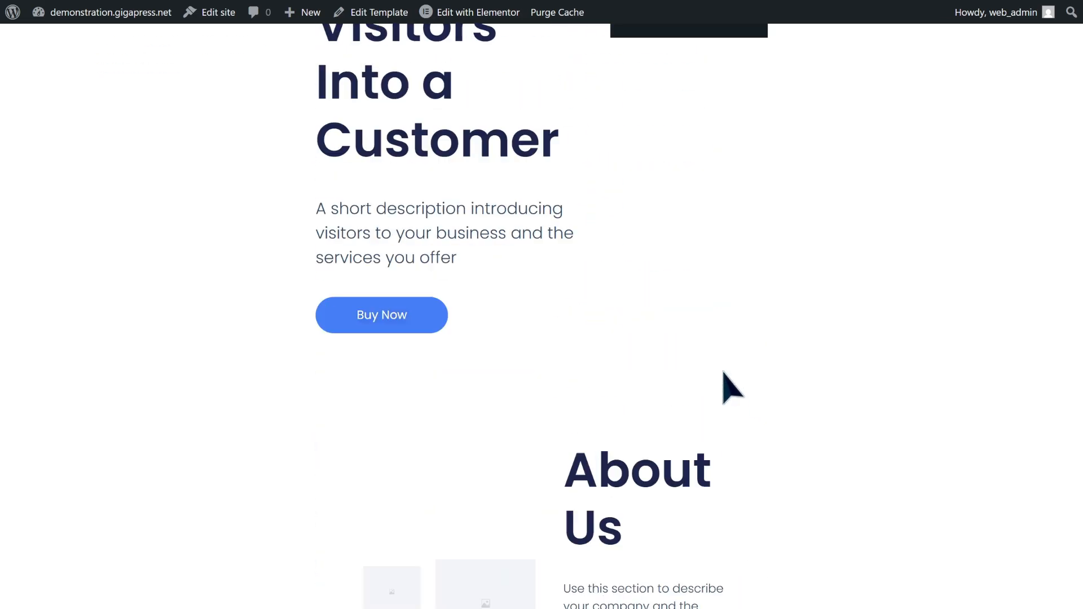
scroll(731, 388, "up", 8)
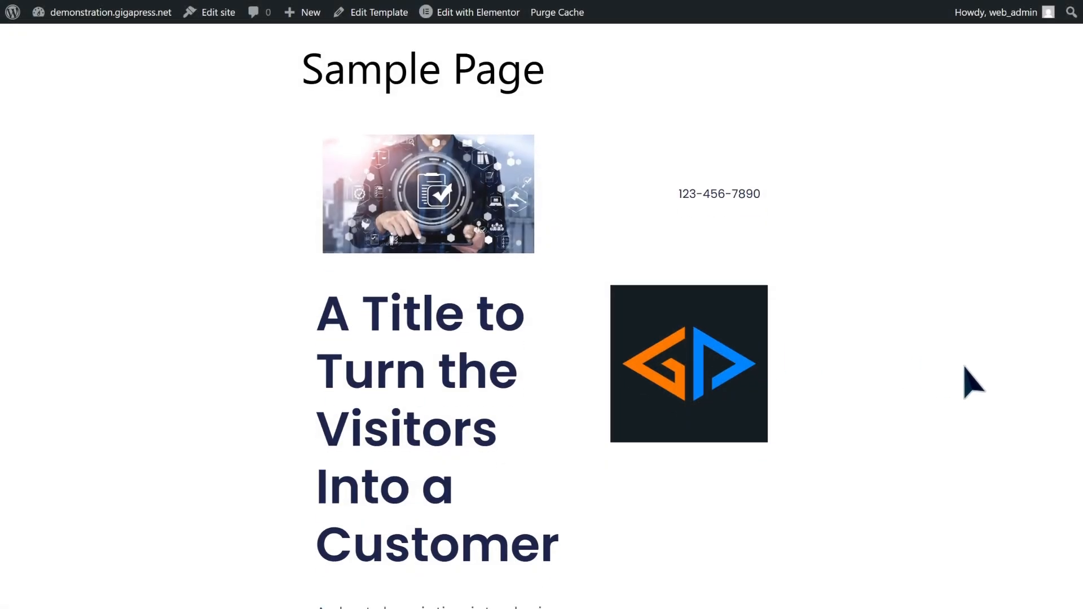
scroll(972, 382, "down", 4)
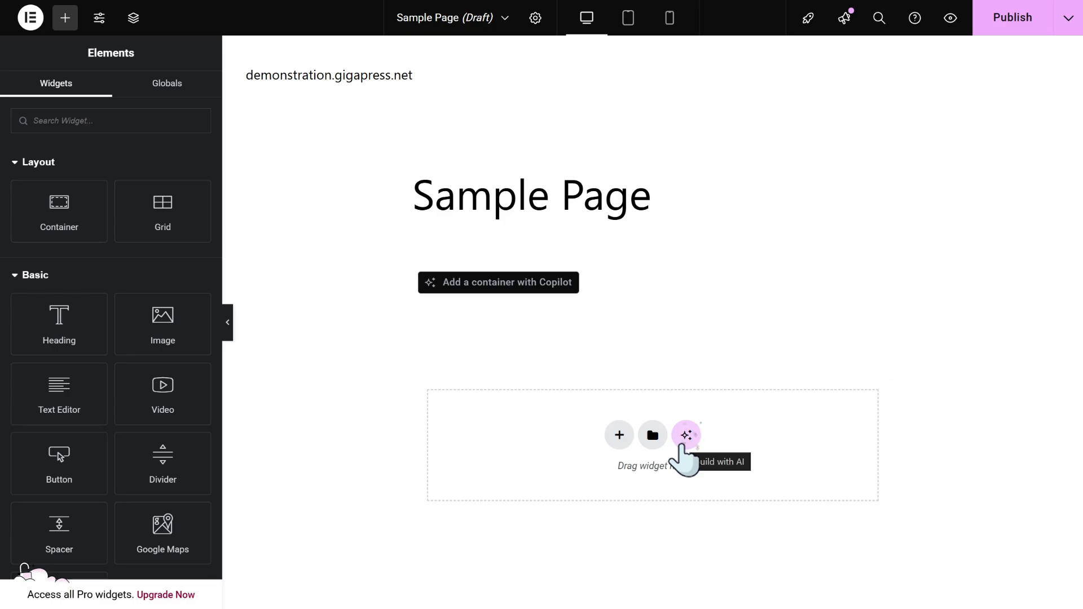
Generate an AI layout with the prompt "create a landing page with an eye-catching title, product description, and a strong CTA button"
left_click(684, 444)
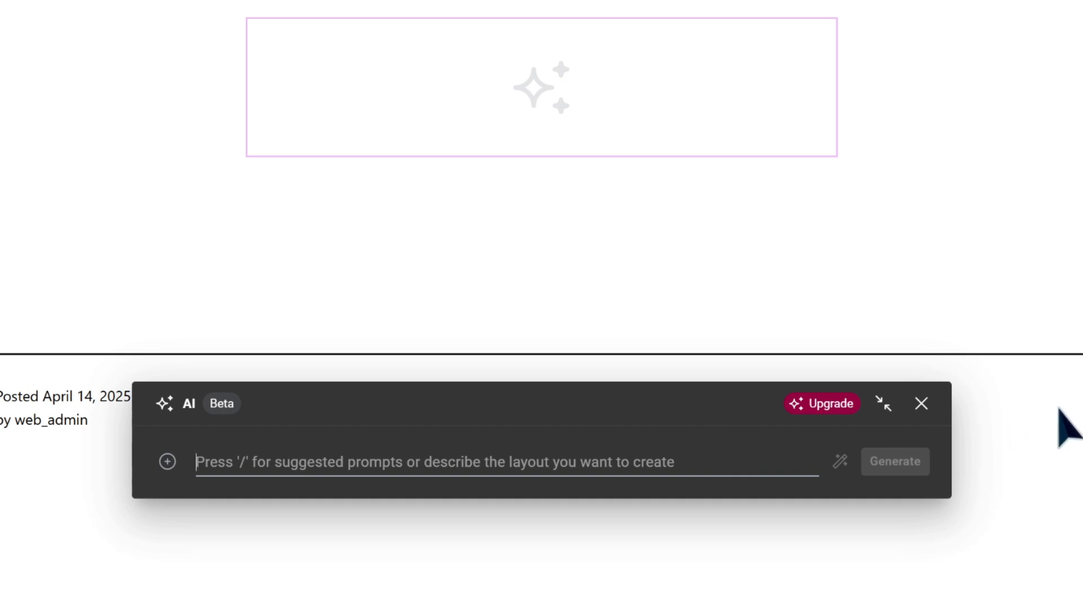
type("create a landing page")
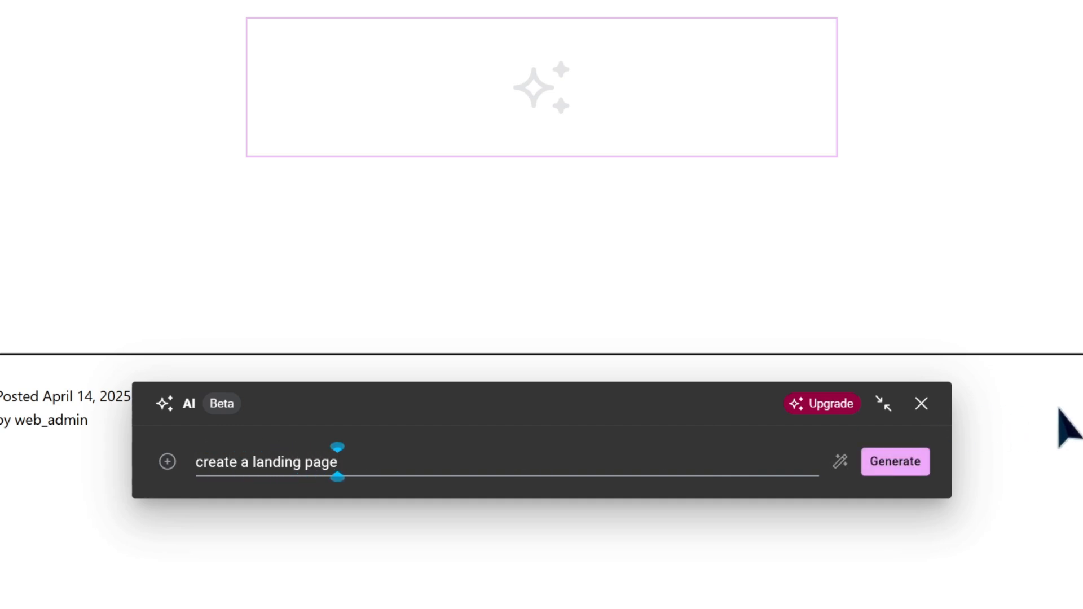
type(" with an eye-catching title, p")
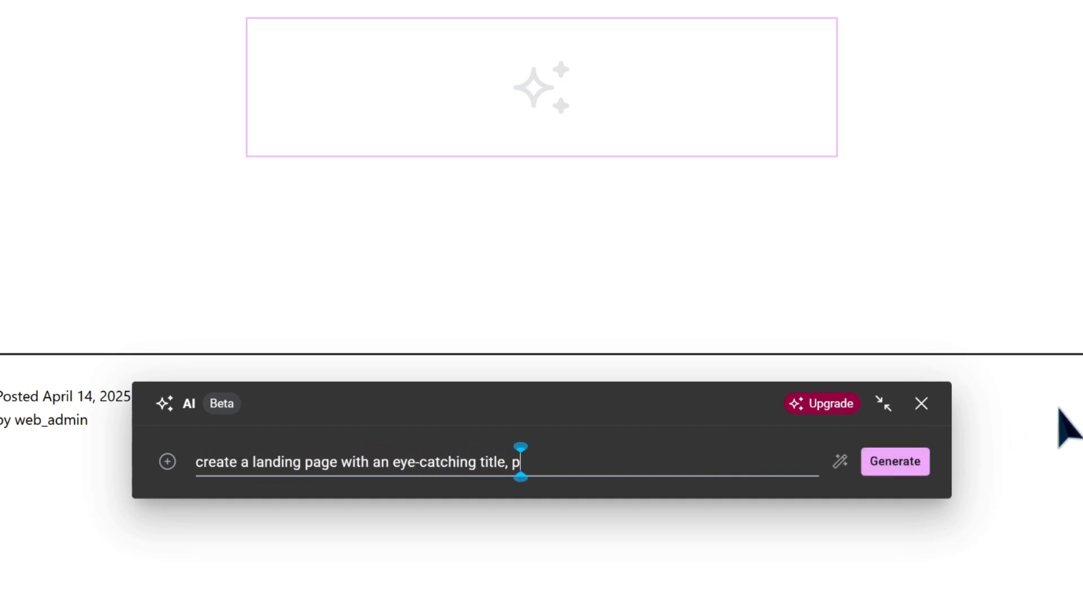
type("roduct description, and a strong CTA")
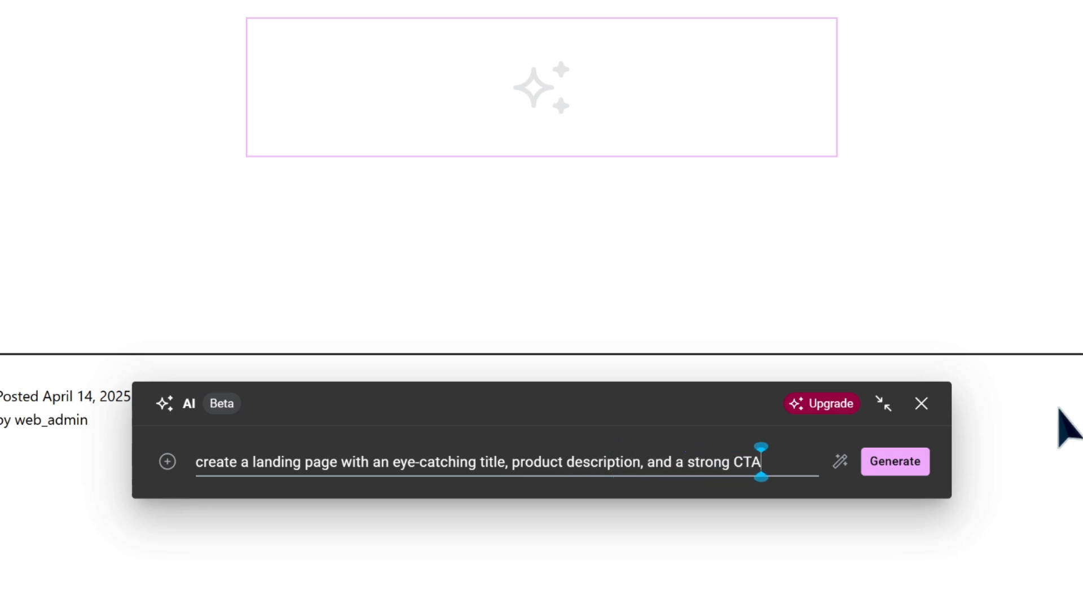
type(" button")
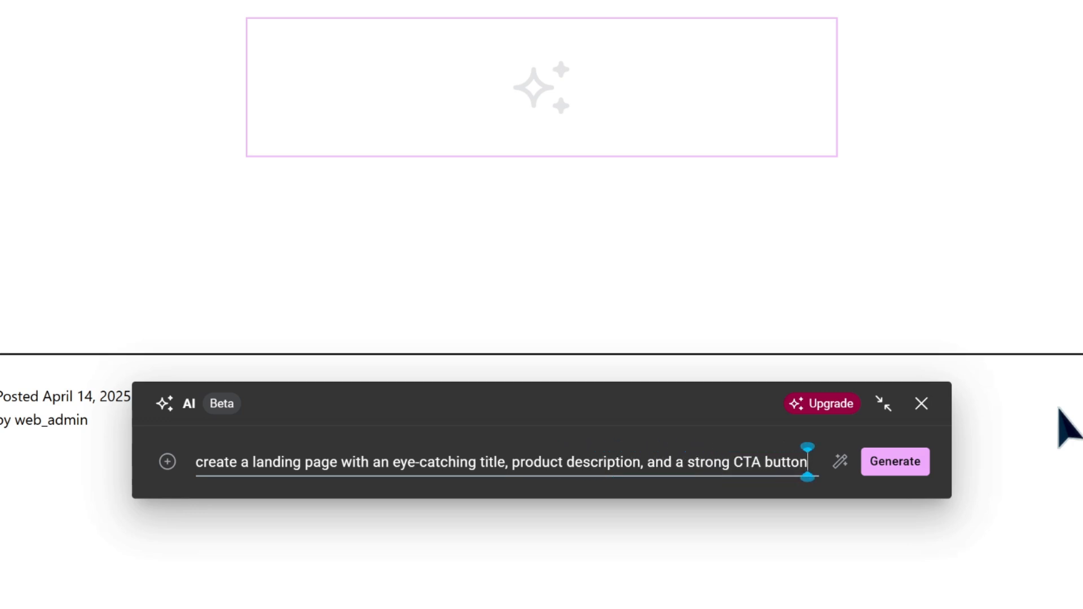
key("Return")
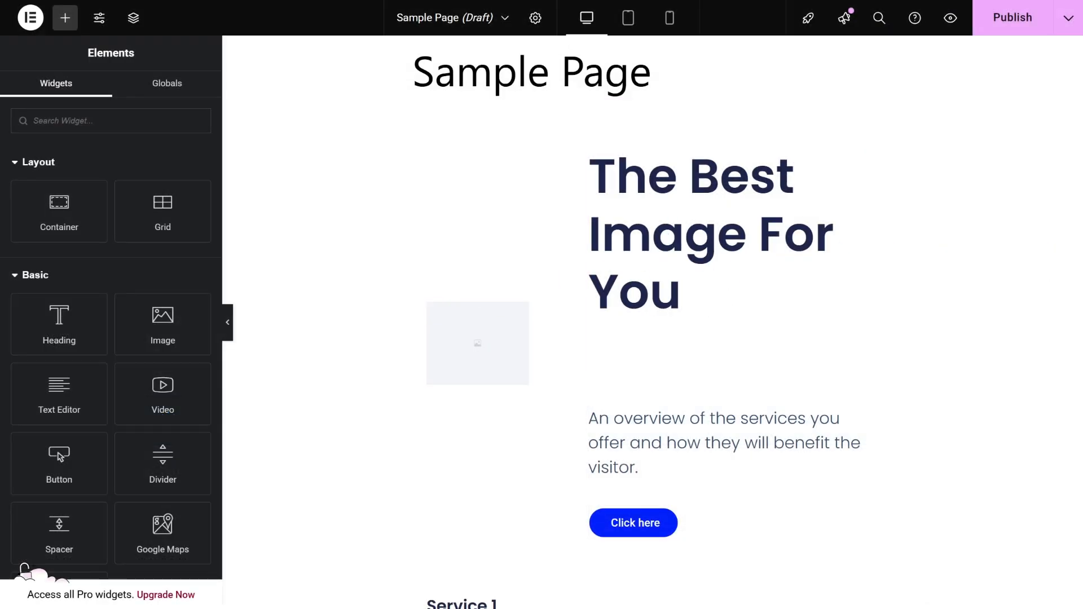
Examine the AI layout prompt and its upgrade option in a new section above the headline, and close that empty section
left_click(635, 140)
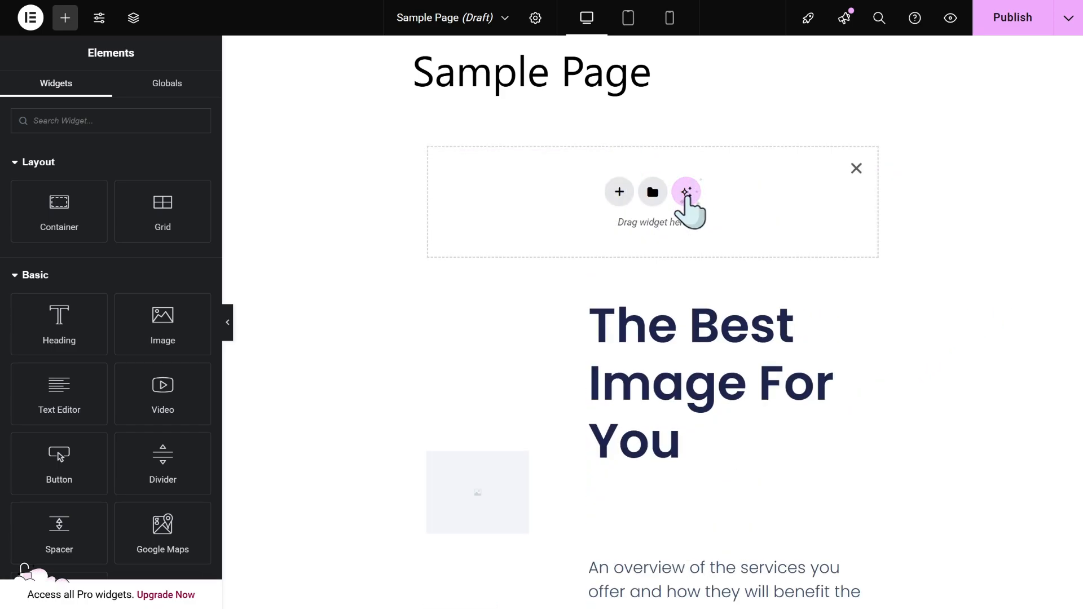
left_click(687, 191)
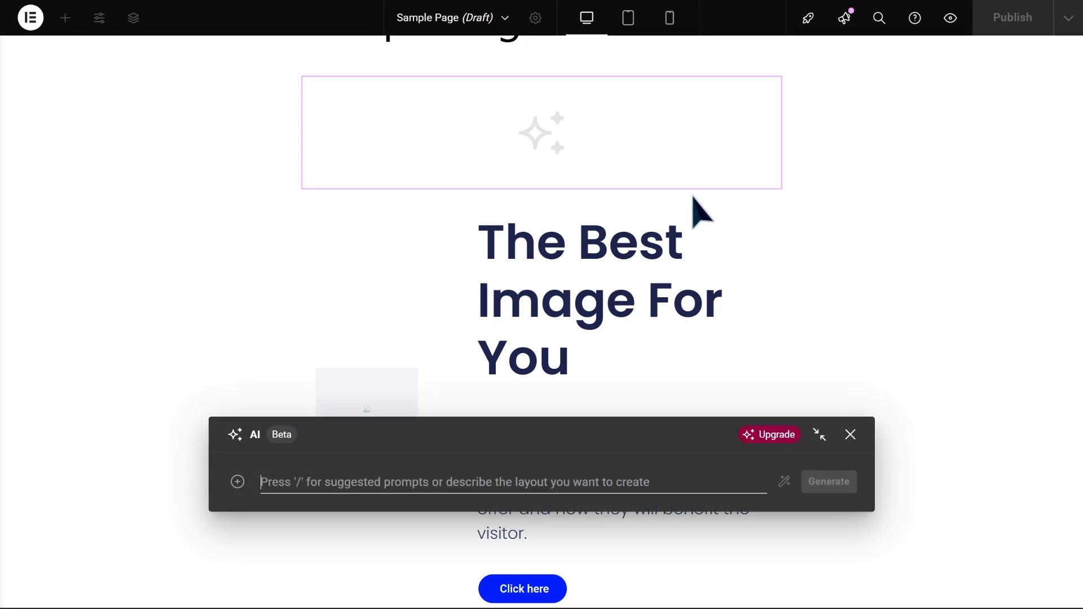
mouse_move(771, 442)
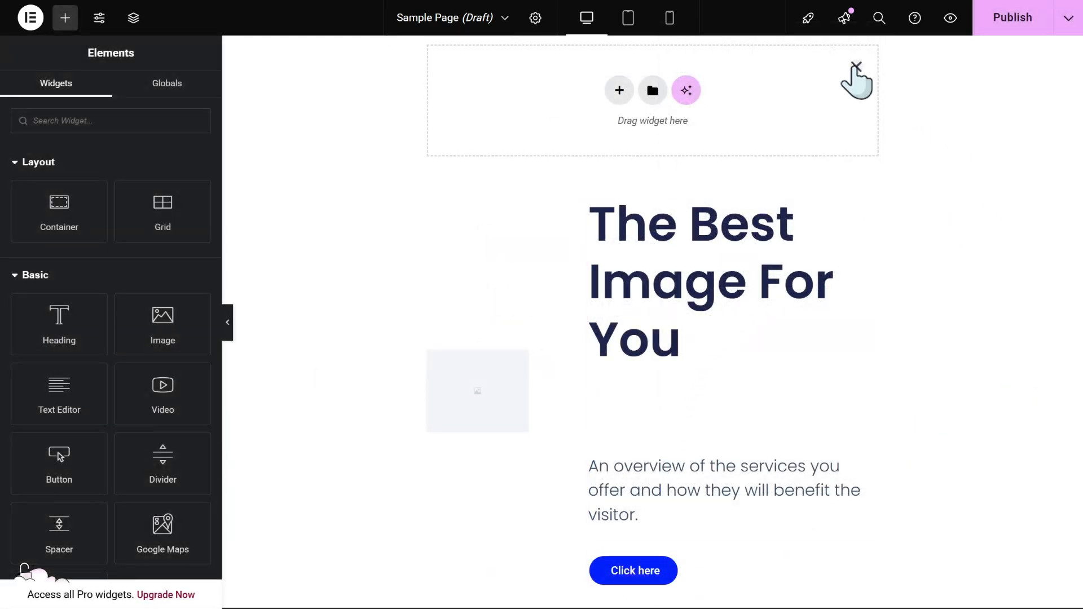
left_click(856, 66)
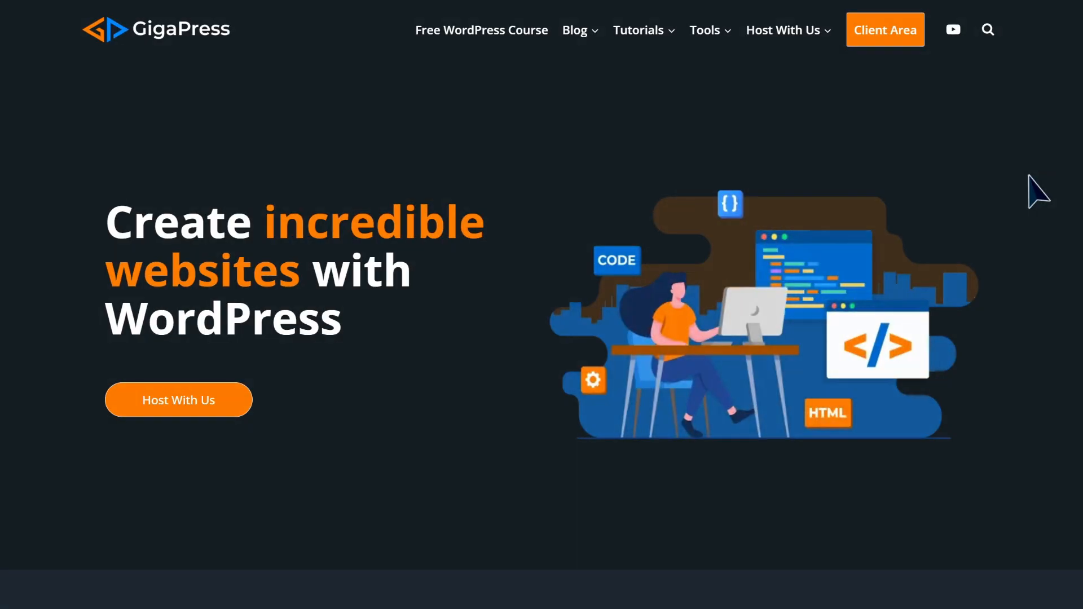
Look through the GigaPress home page, covering the Popular Guides, WordPress Masterclass and WordPress Hosting sections
scroll(1036, 192, "down", 20)
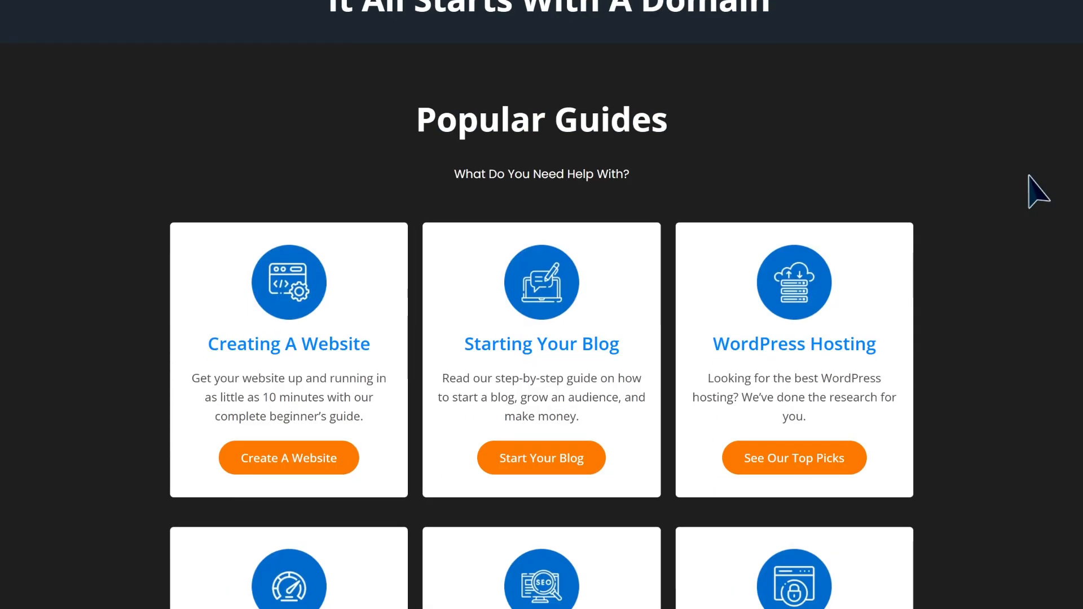
scroll(1037, 192, "down", 11)
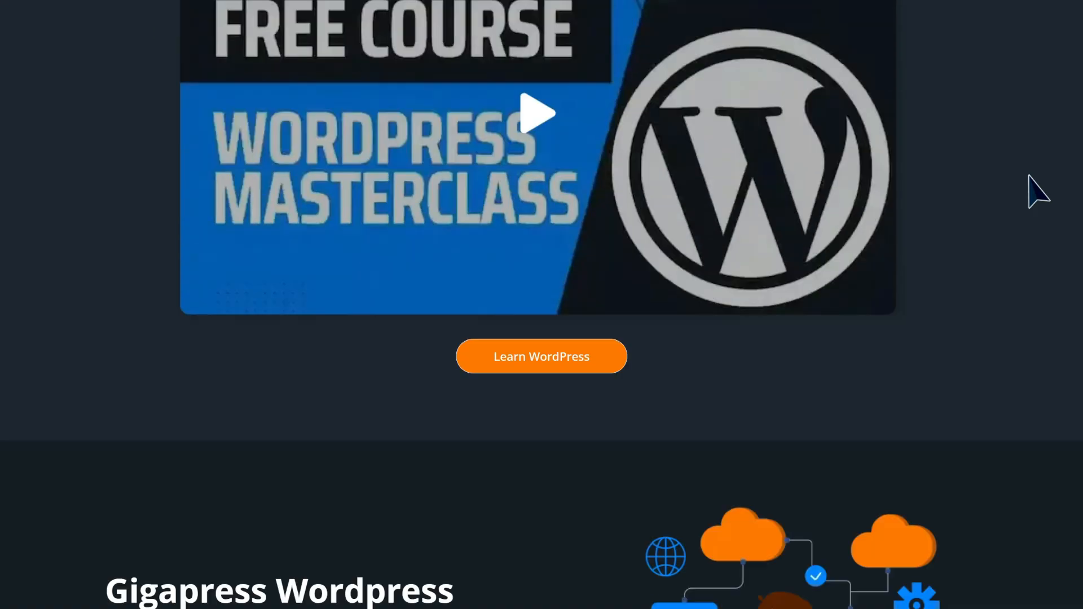
scroll(1028, 175, "down", 8)
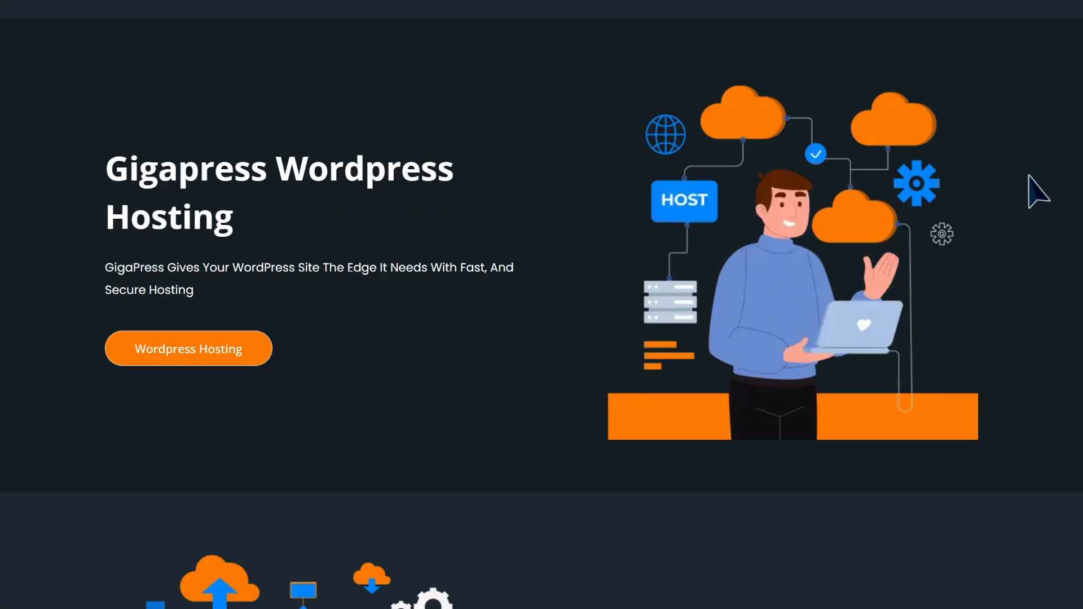
scroll(1028, 175, "up", 17)
scroll(1028, 175, "up", 20)
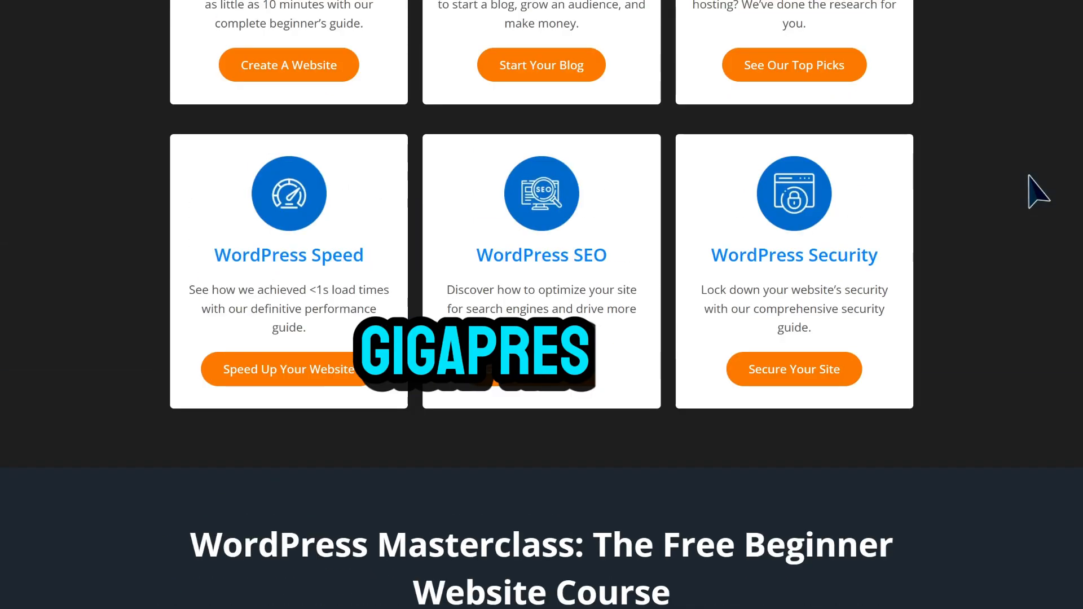